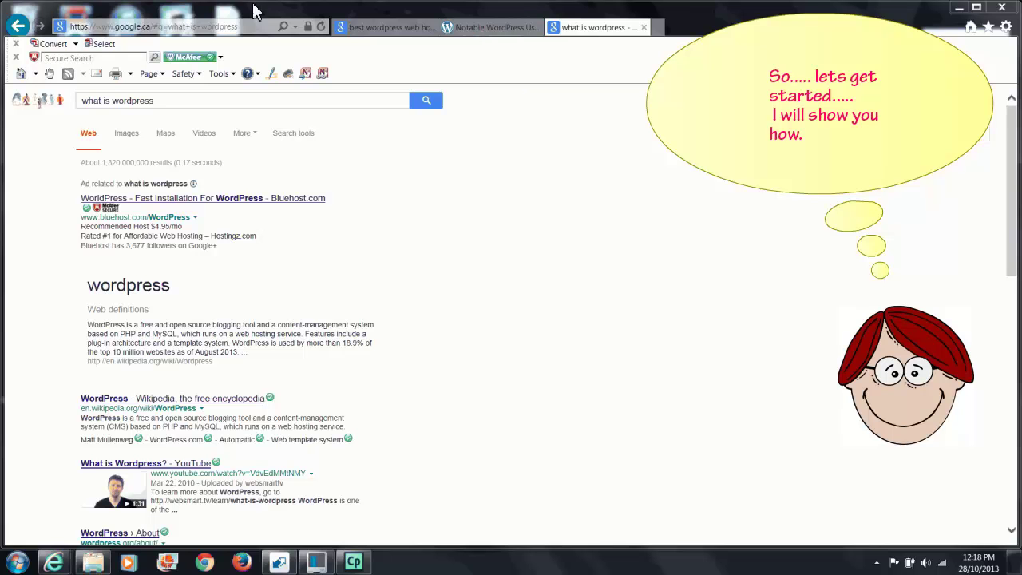
# Bring up the WordPress.com Notable WordPress Users page from the Google results
pyautogui.click(483, 30)
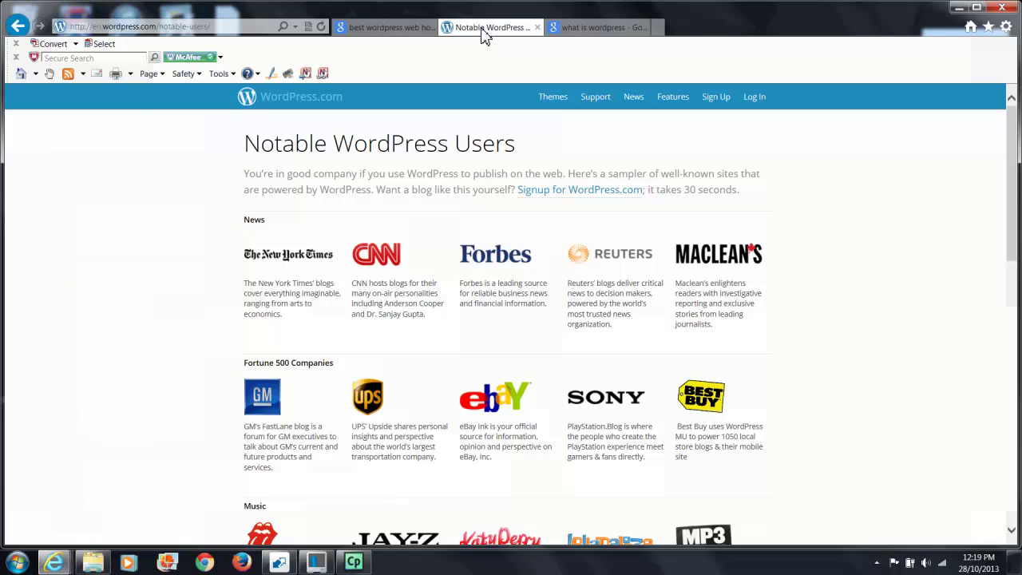
# Return to the Google results for 'best wordpress web hosting'
pyautogui.click(369, 31)
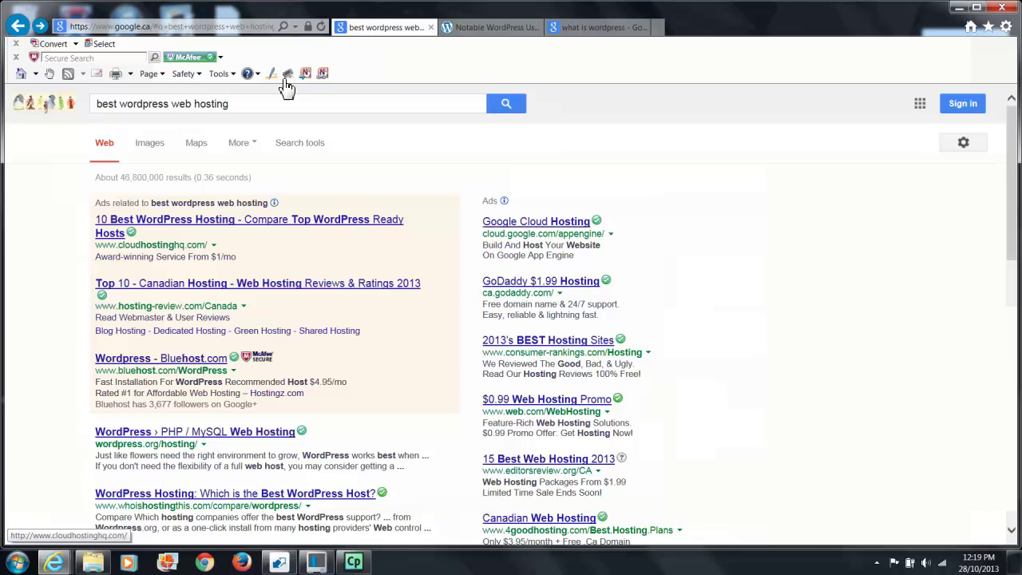
pyautogui.click(262, 229)
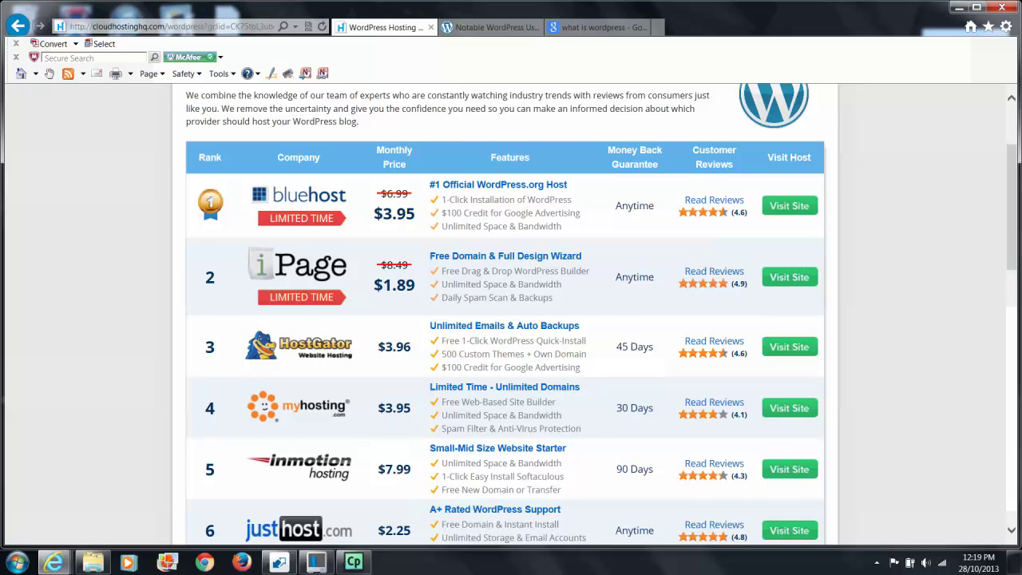
pyautogui.hotkey('alt', 'Left')
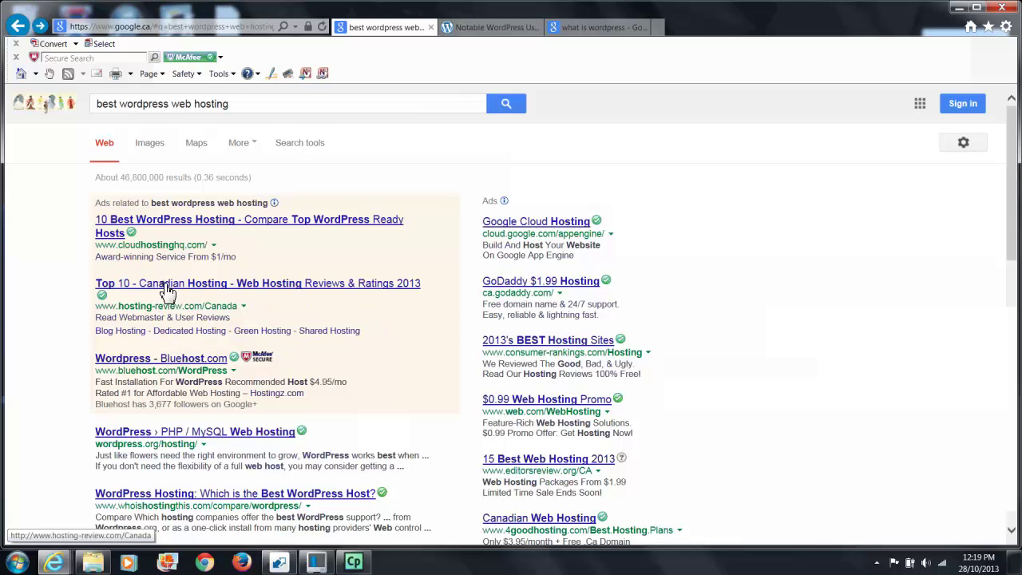
# Open the 'Top 10 - Canadian Hosting' review result
pyautogui.click(168, 288)
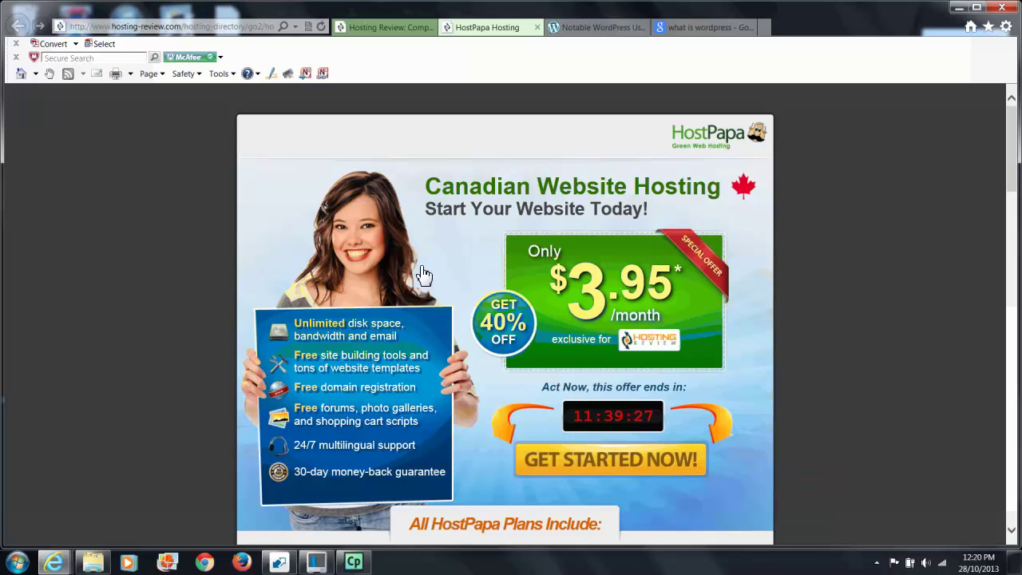
# Order HostPapa hosting as a new customer, registering letsmakeawebsitetoday.com with coupon FREEDOMAIN
pyautogui.click(615, 462)
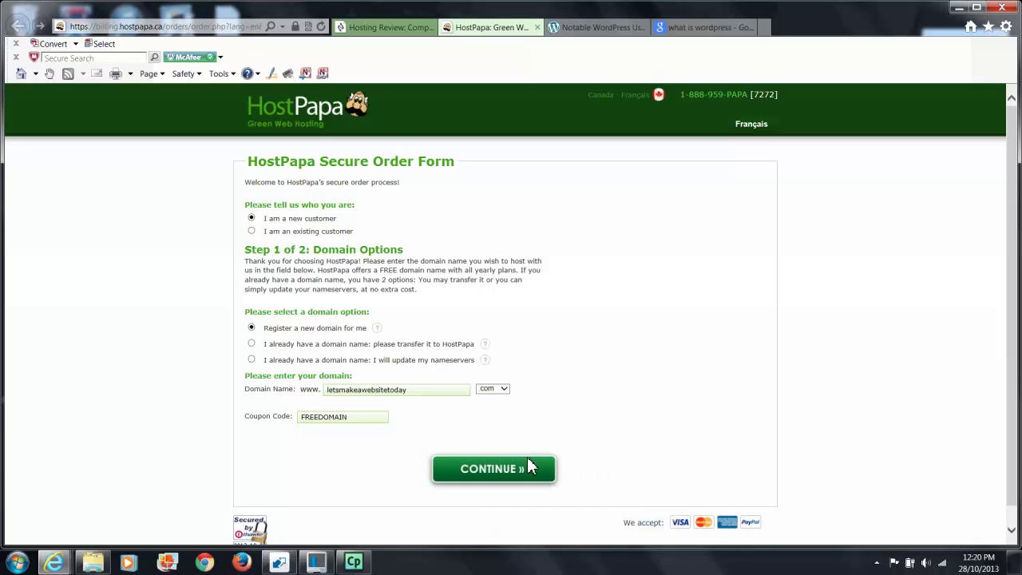
pyautogui.click(494, 468)
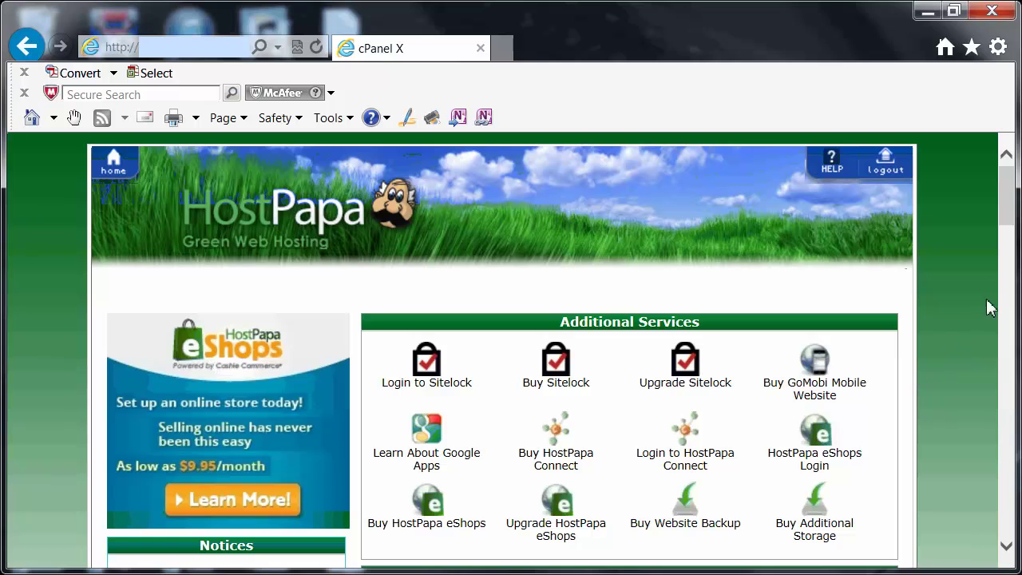
# Scroll the cPanel home page to view the Additional Services section
pyautogui.moveTo(1007, 212); pyautogui.dragTo(1008, 223)
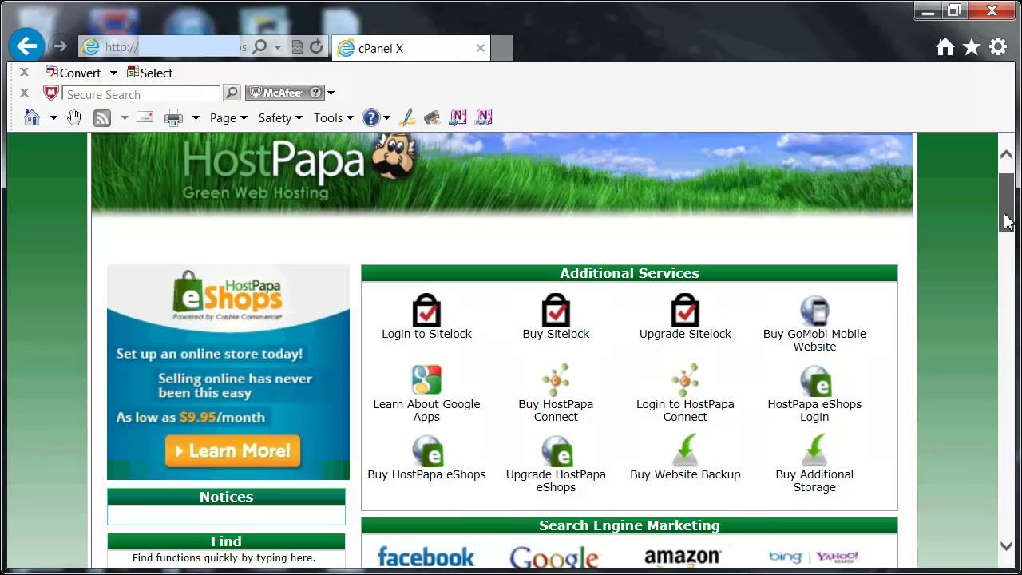
# Scroll cPanel to the Softaculous Apps Installer and open the WordPress 3.7 installer
pyautogui.scroll(-2, 1008, 217)
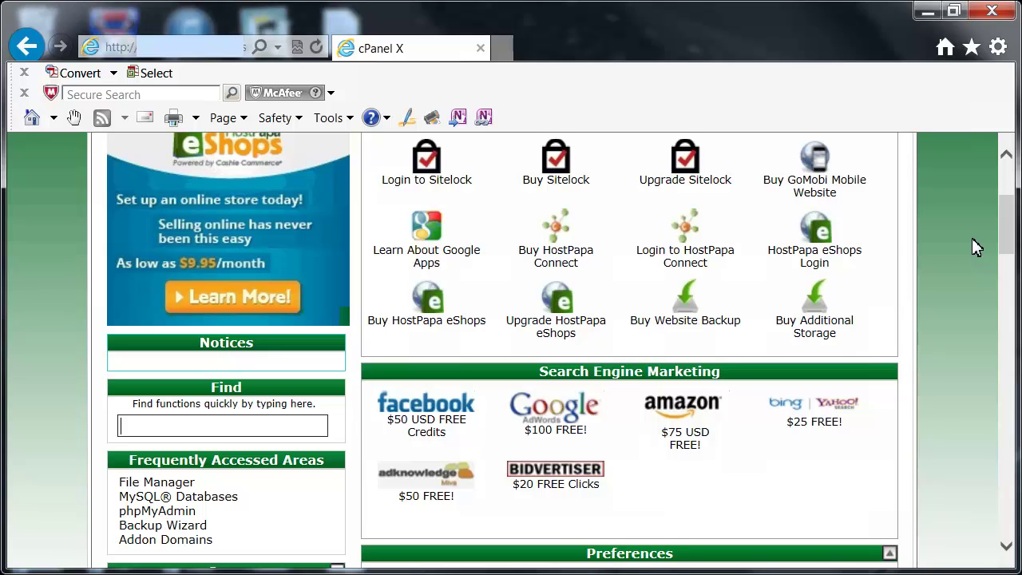
pyautogui.hotkey('alt', 'Left')
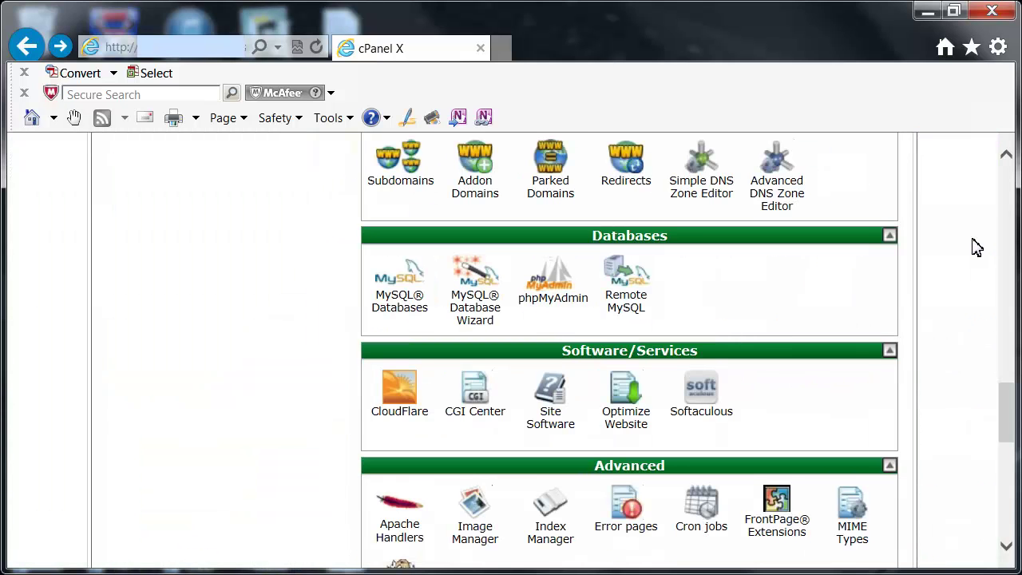
pyautogui.moveTo(1008, 414); pyautogui.dragTo(1008, 421)
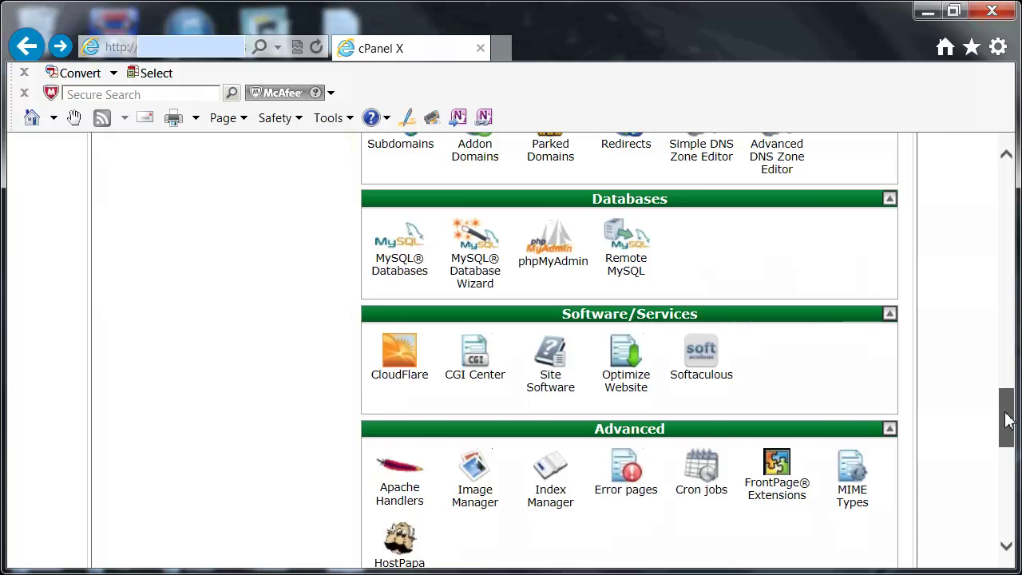
pyautogui.scroll(-5, 1008, 417)
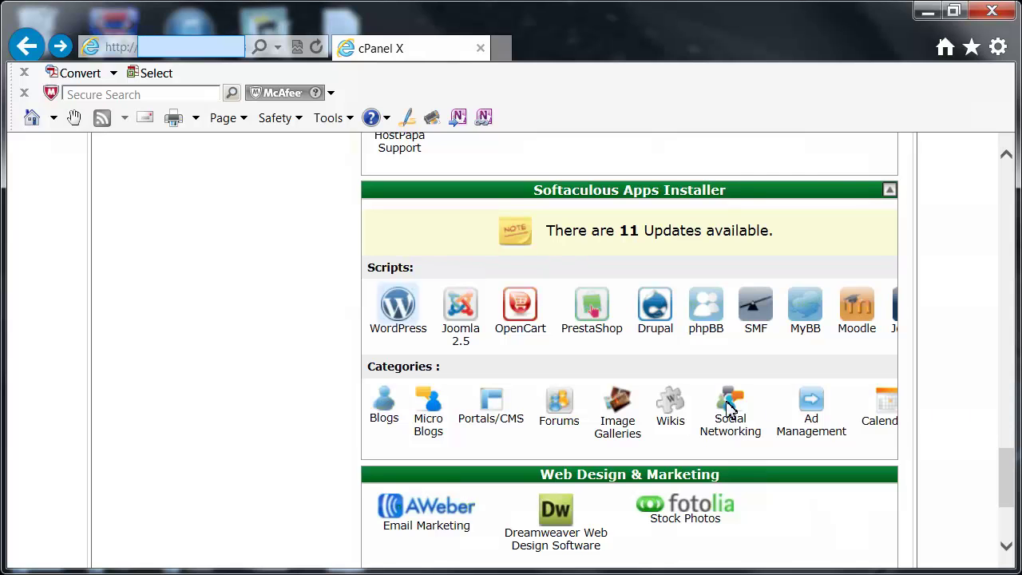
pyautogui.click(396, 309)
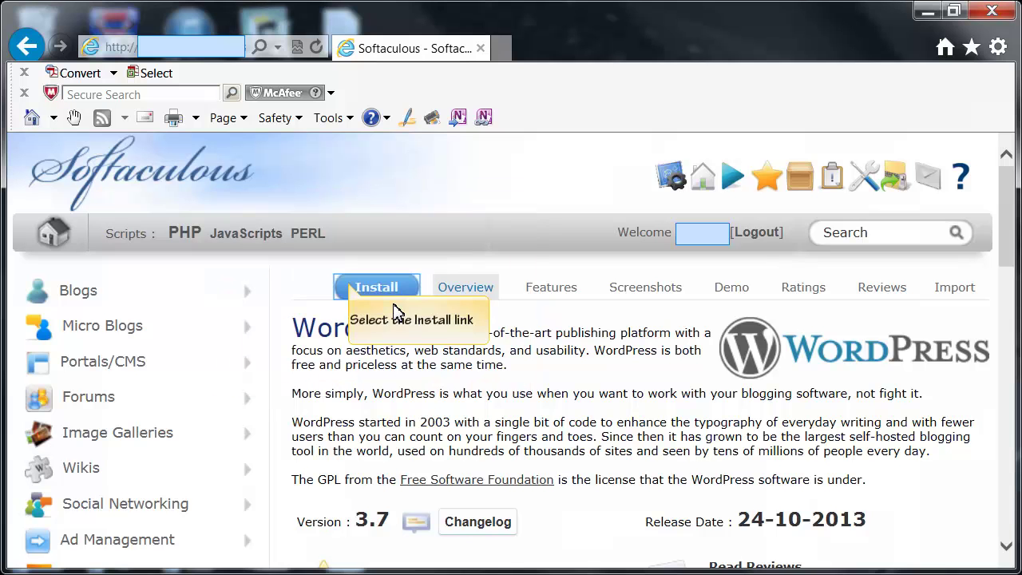
pyautogui.click(349, 284)
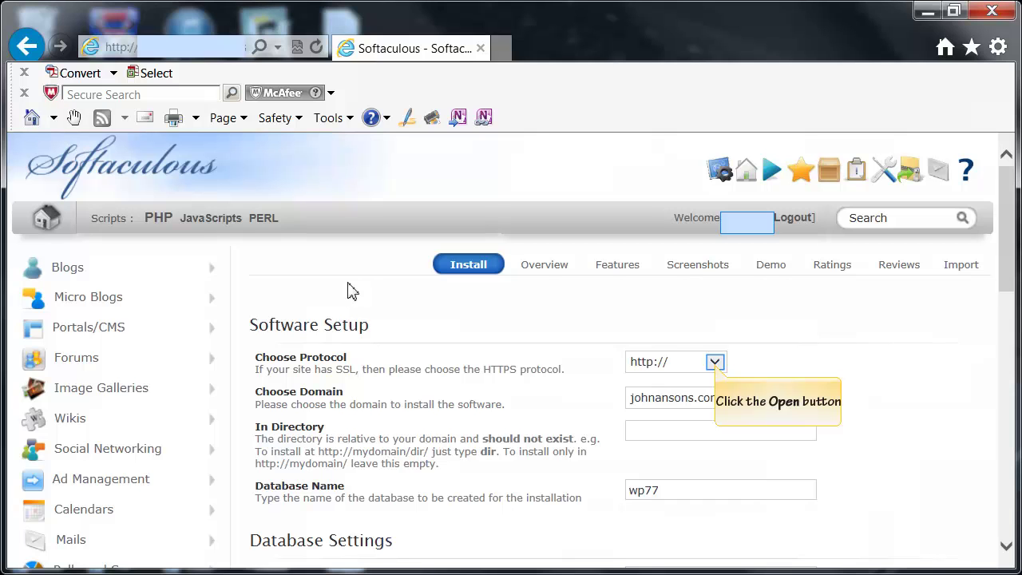
pyautogui.click(714, 363)
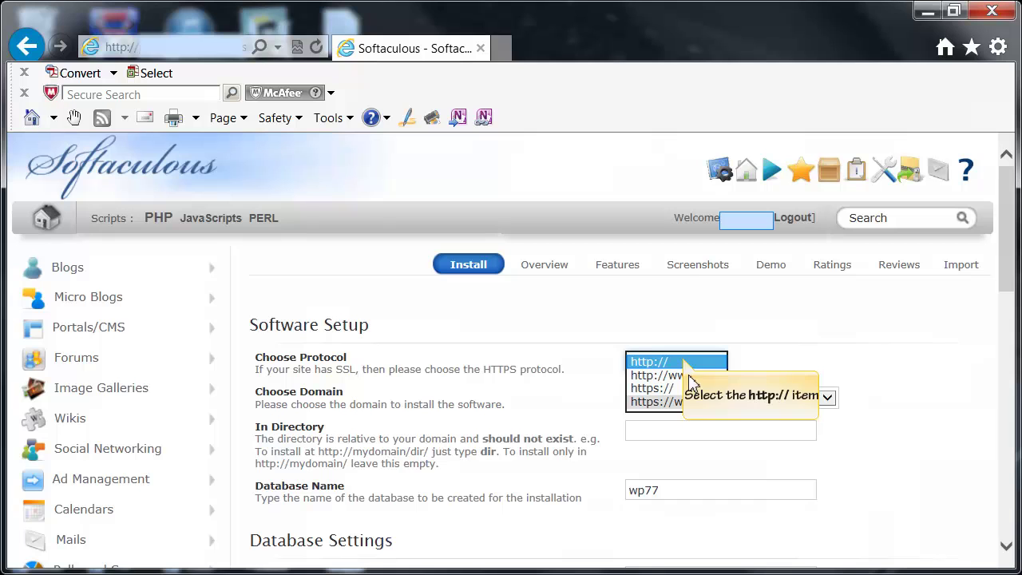
pyautogui.click(685, 362)
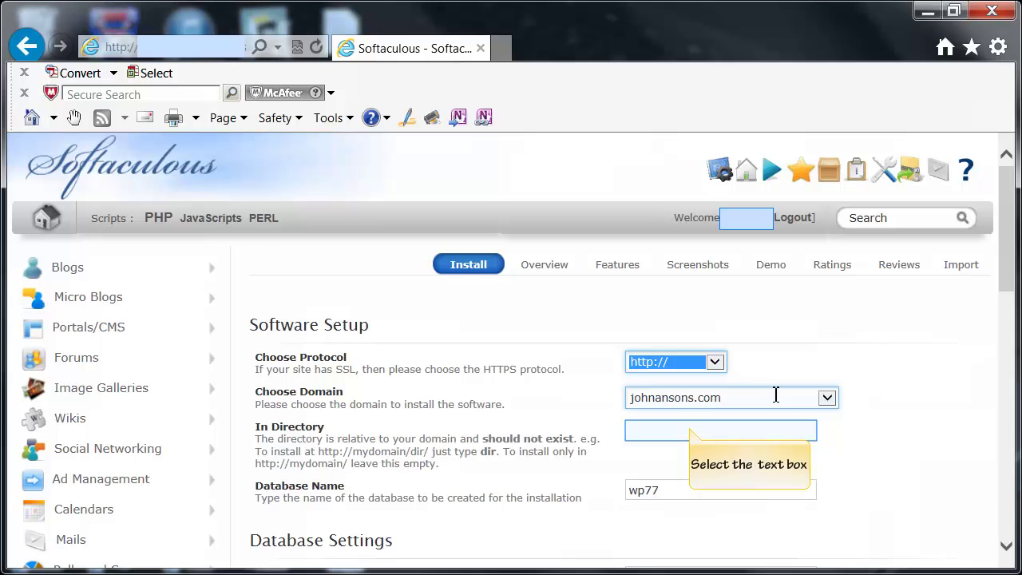
# Set the WordPress install directory to e-learn-140
pyautogui.click(693, 429)
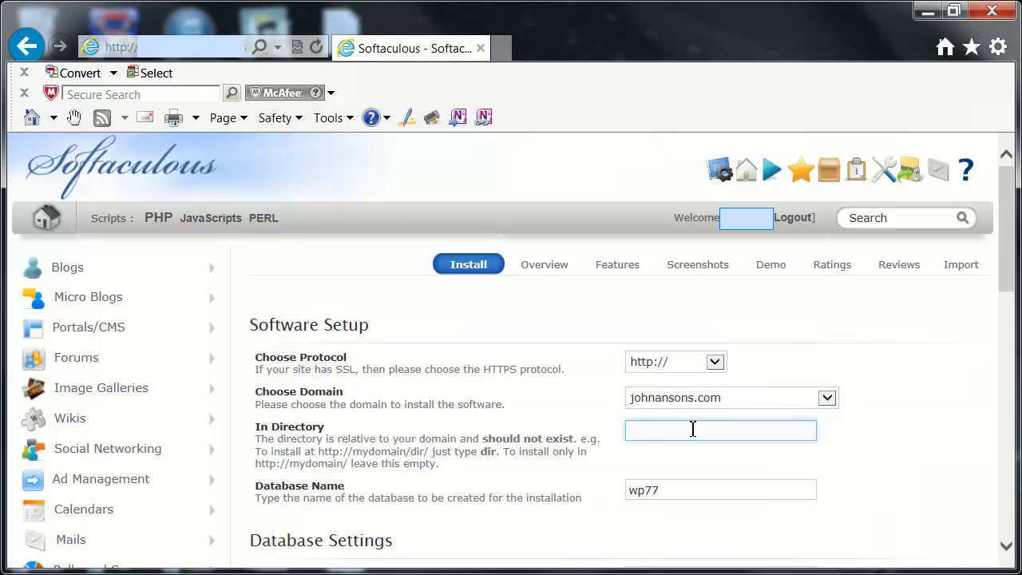
pyautogui.write('e-learn-140')
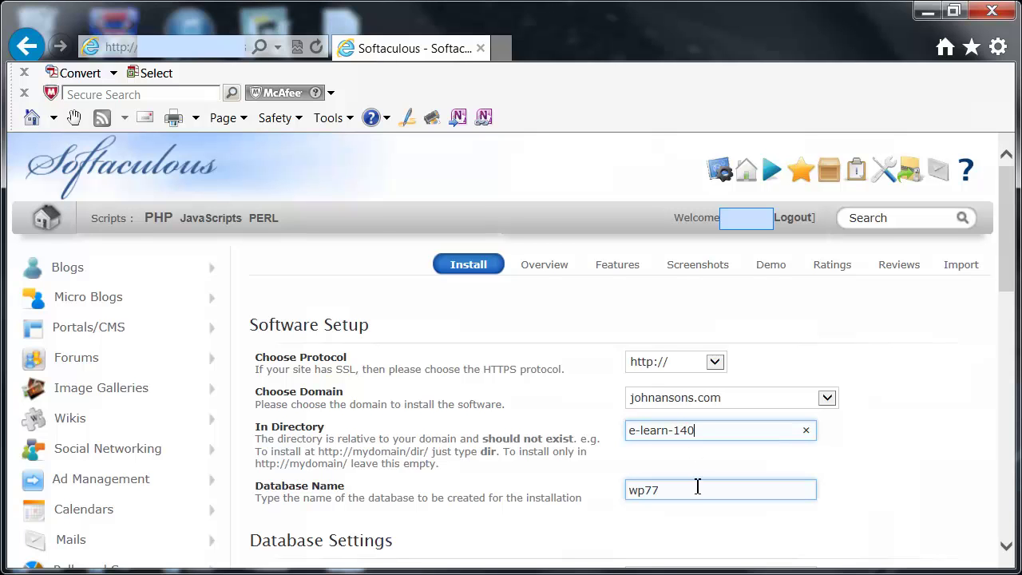
pyautogui.scroll(-1, 695, 489)
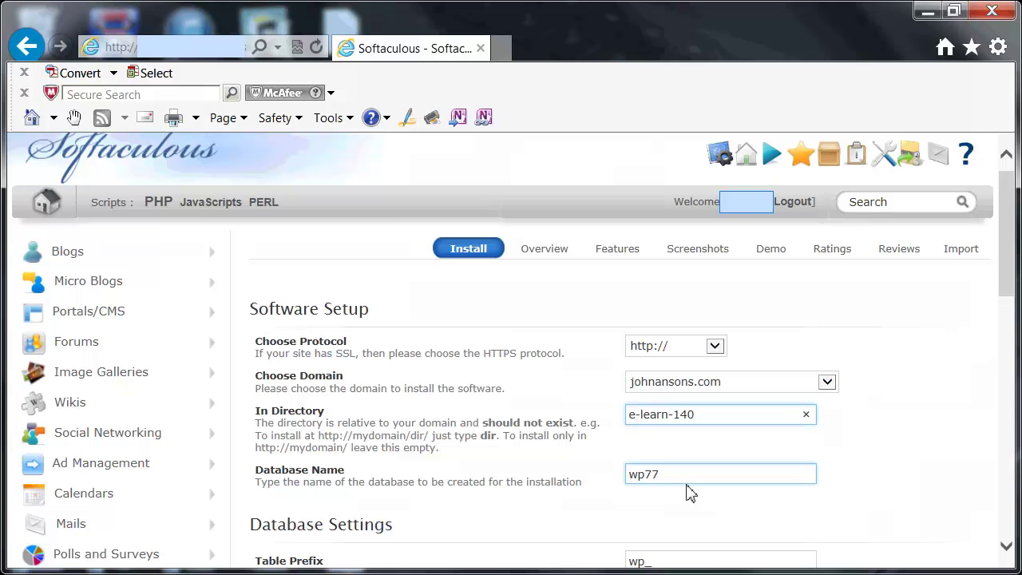
# Change the database table prefix from wp_ to wp_12345_
pyautogui.scroll(-3, 687, 487)
pyautogui.click(669, 389)
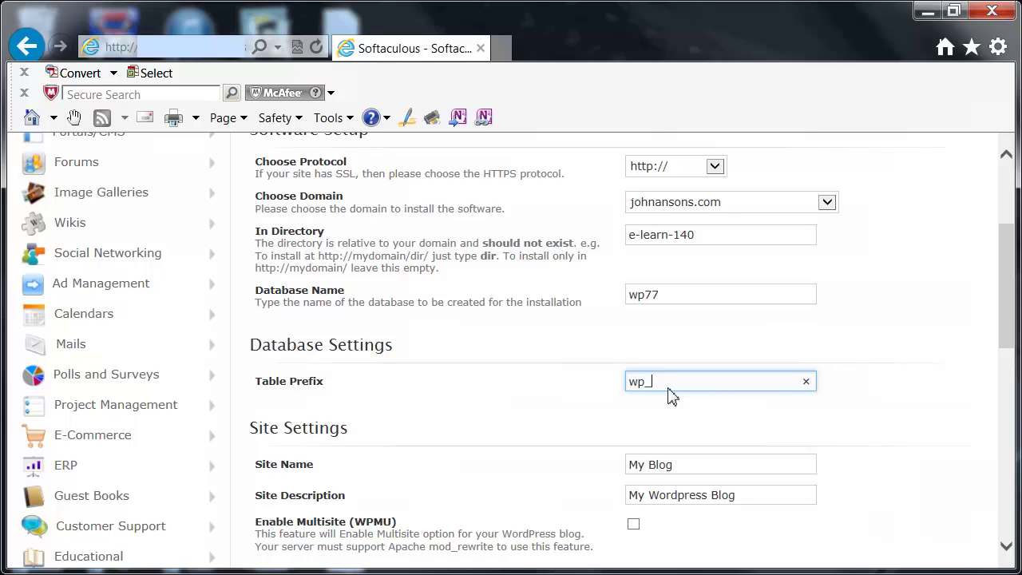
pyautogui.write('12345_')
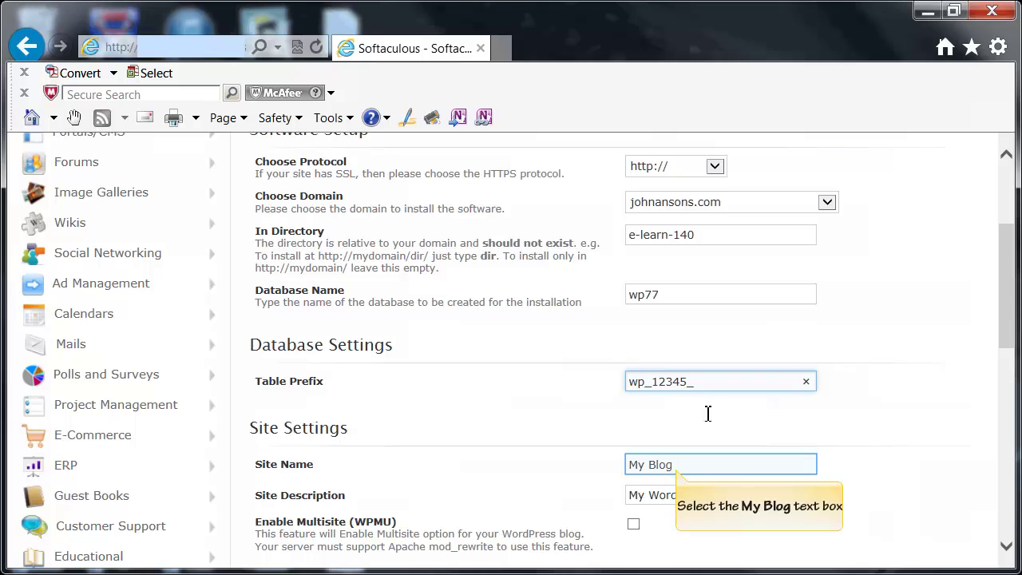
# Rename the site from My Blog to 'e-learning in 140 seconds'
pyautogui.click(678, 470)
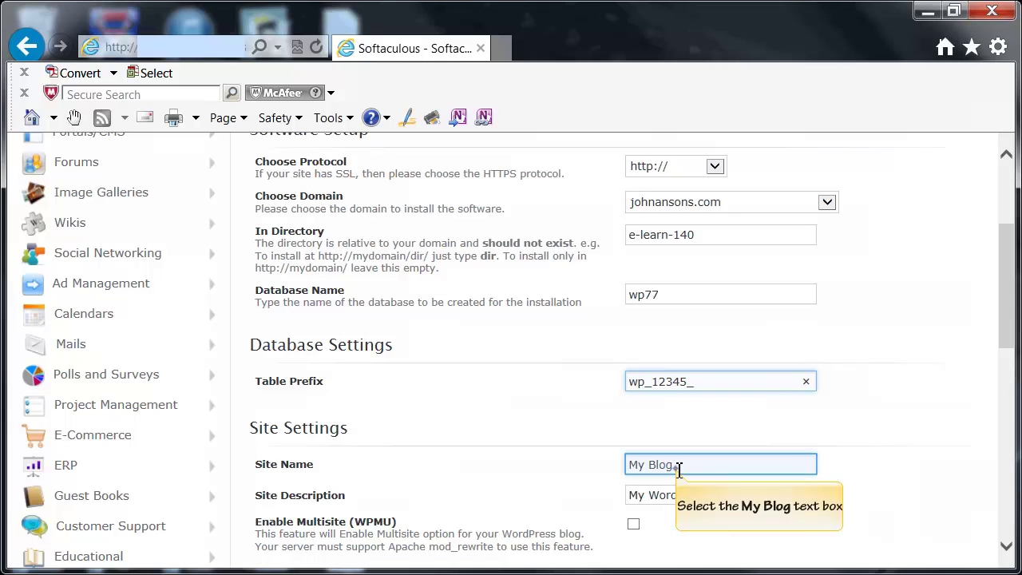
pyautogui.click(807, 464)
pyautogui.write('e-le')
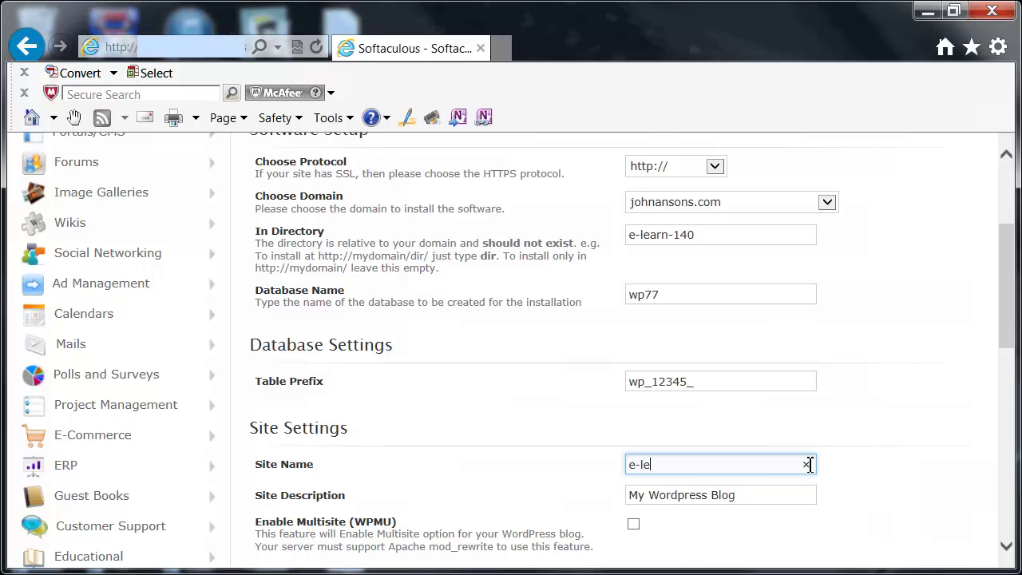
pyautogui.write('arning in 140 seconds')
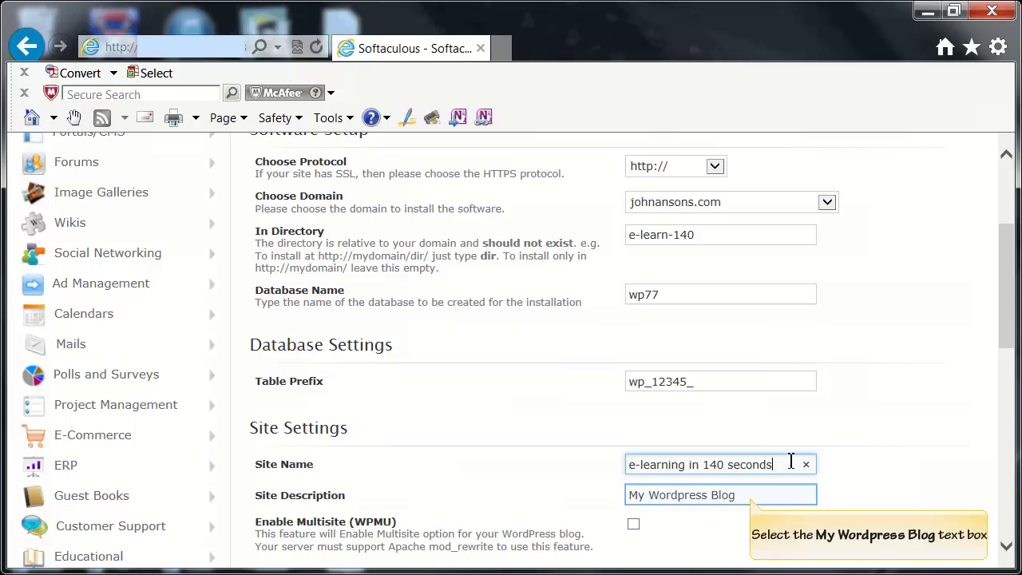
# Replace the site description with 'Fast, simple, easy, instructions to create a Wordpress website'
pyautogui.click(754, 496)
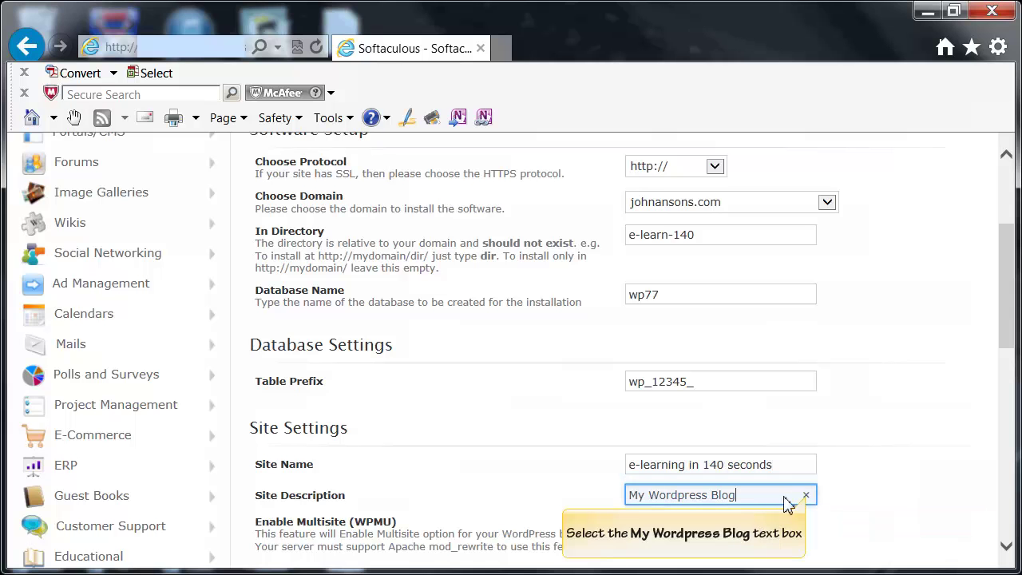
pyautogui.hotkey('ctrl', 'a')
pyautogui.press('BackSpace')
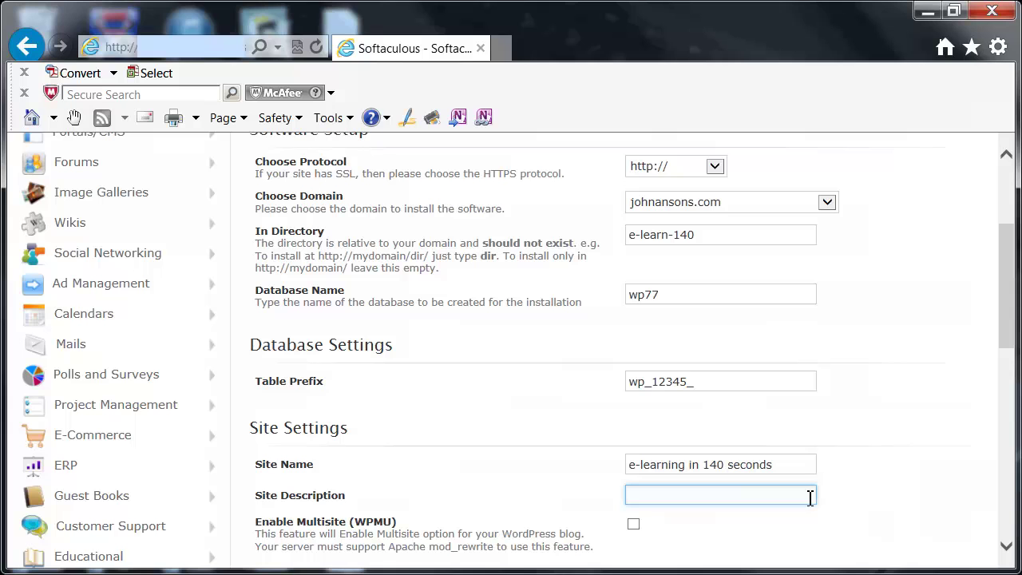
pyautogui.write('F')
pyautogui.press('BackSpace')
pyautogui.write('Fast, simple, easy, instrr')
pyautogui.press('BackSpace')
pyautogui.write('uction')
pyautogui.write('s to c')
pyautogui.write('reate')
pyautogui.write(' a Word')
pyautogui.write('pres')
pyautogui.write('s webs')
pyautogui.write('ite')
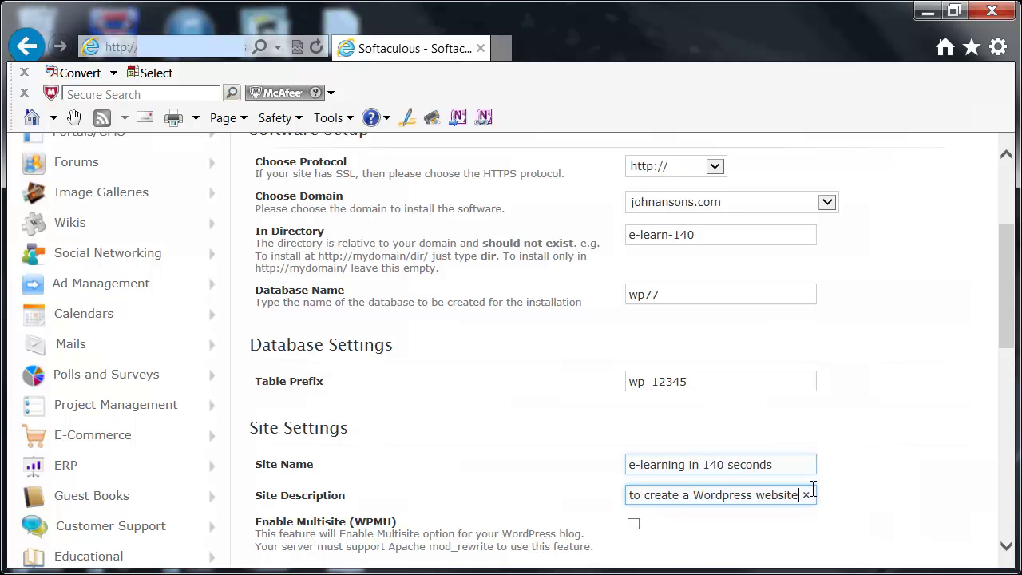
pyautogui.scroll(-1, 813, 477)
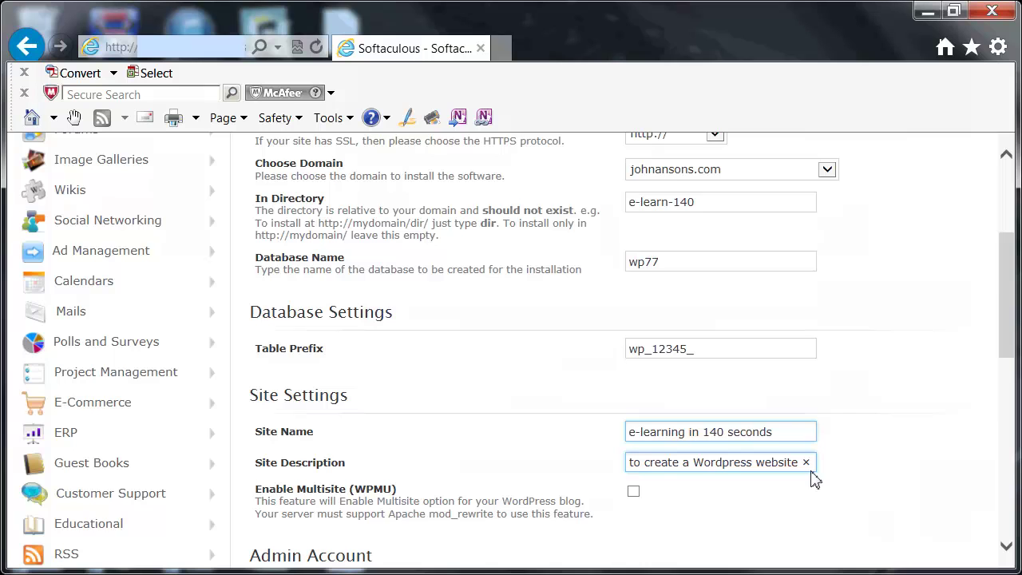
pyautogui.scroll(-3, 813, 477)
pyautogui.click(679, 367)
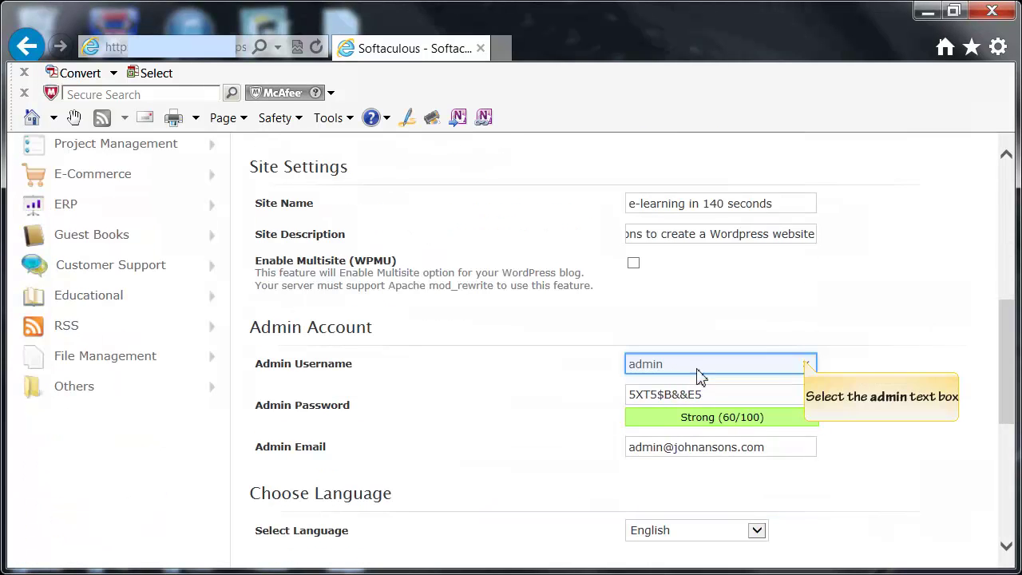
# Replace the default 'admin' username with a custom admin username
pyautogui.click(807, 363)
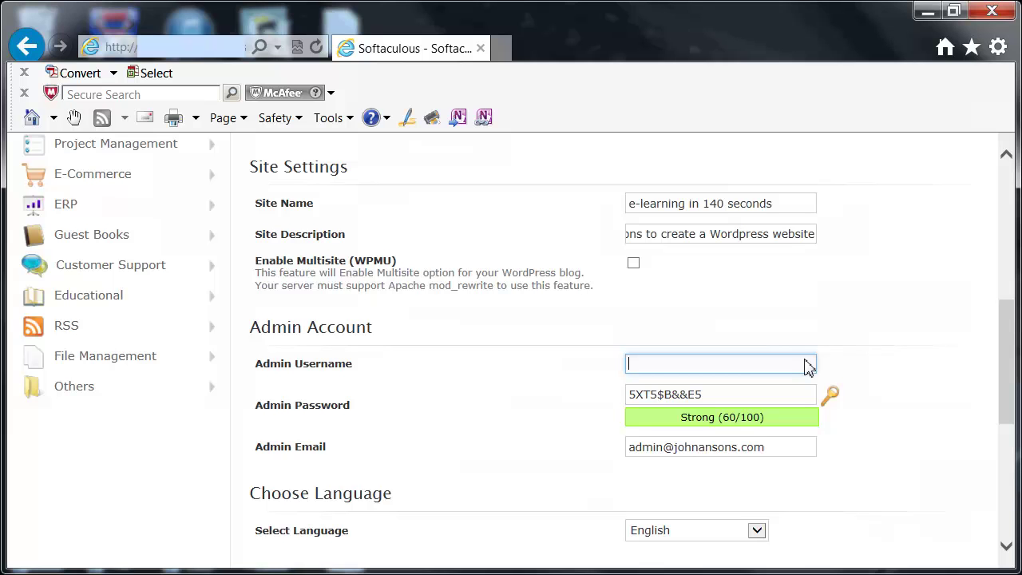
pyautogui.write('Professor John')
# Regenerate the admin password three times, then append extra characters so it rates Strong (100/100)
pyautogui.click(833, 399)
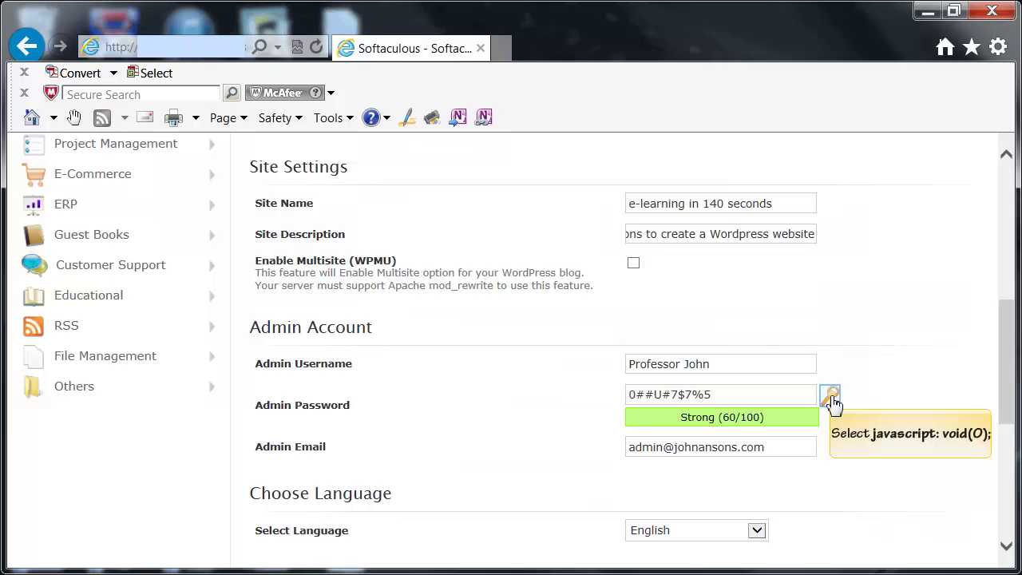
pyautogui.click(832, 399)
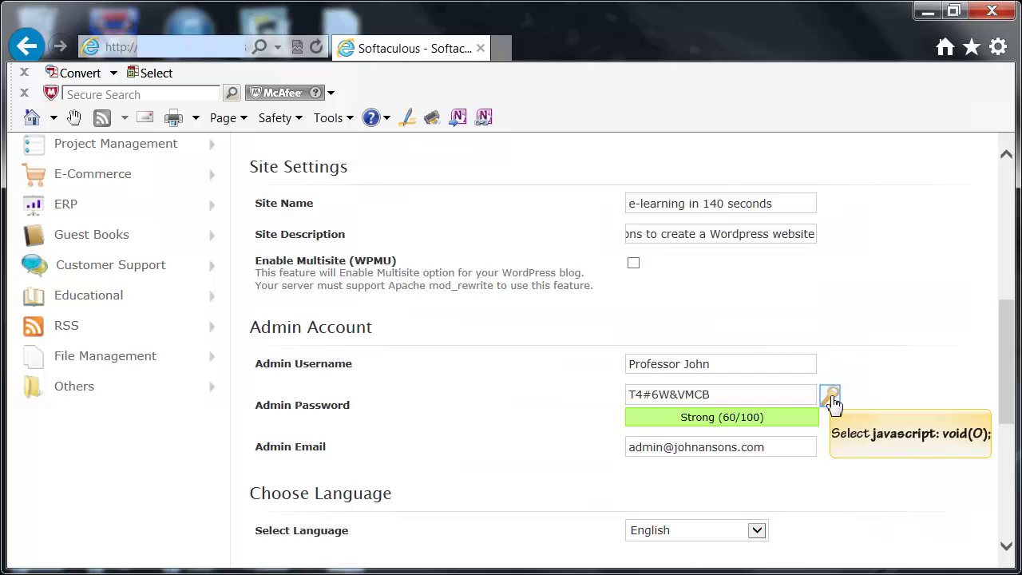
pyautogui.click(833, 398)
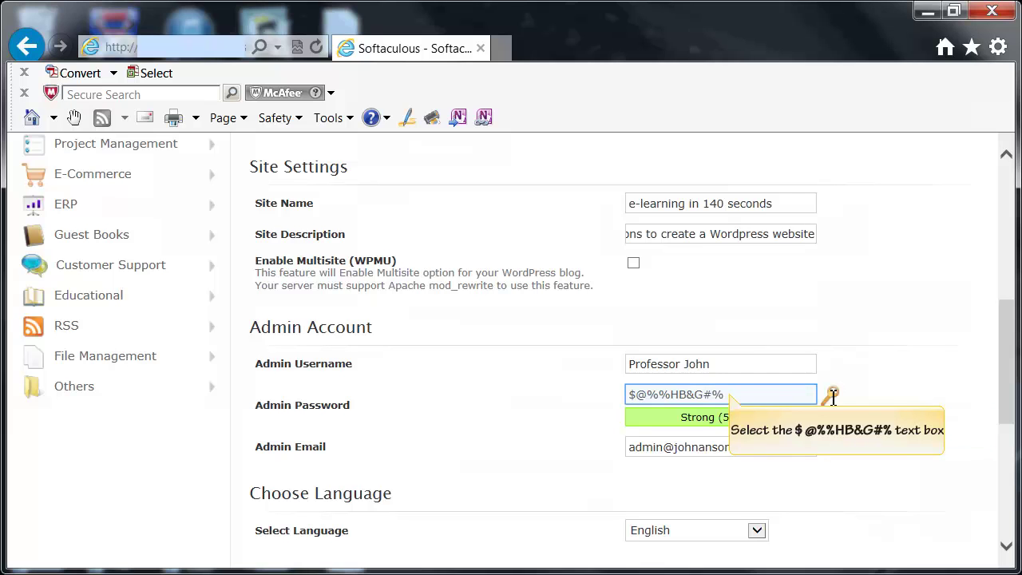
pyautogui.click(733, 395)
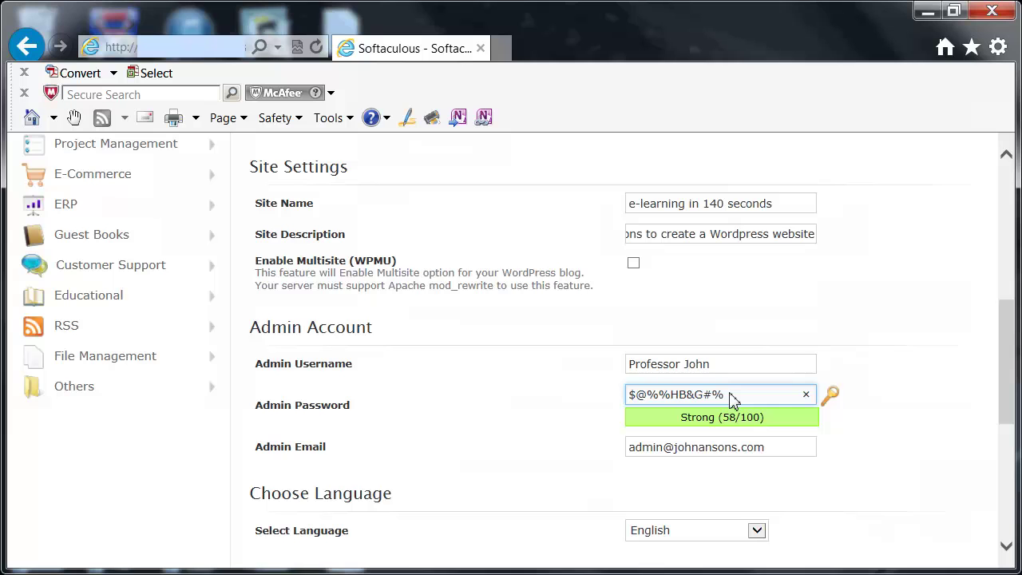
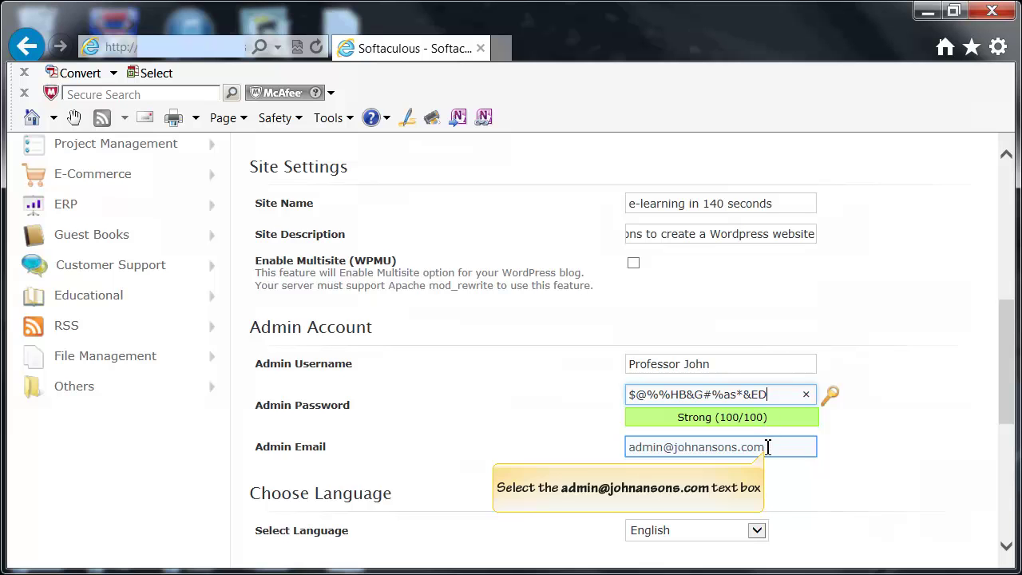
# Remove the default address from the Admin Email field
pyautogui.click(765, 449)
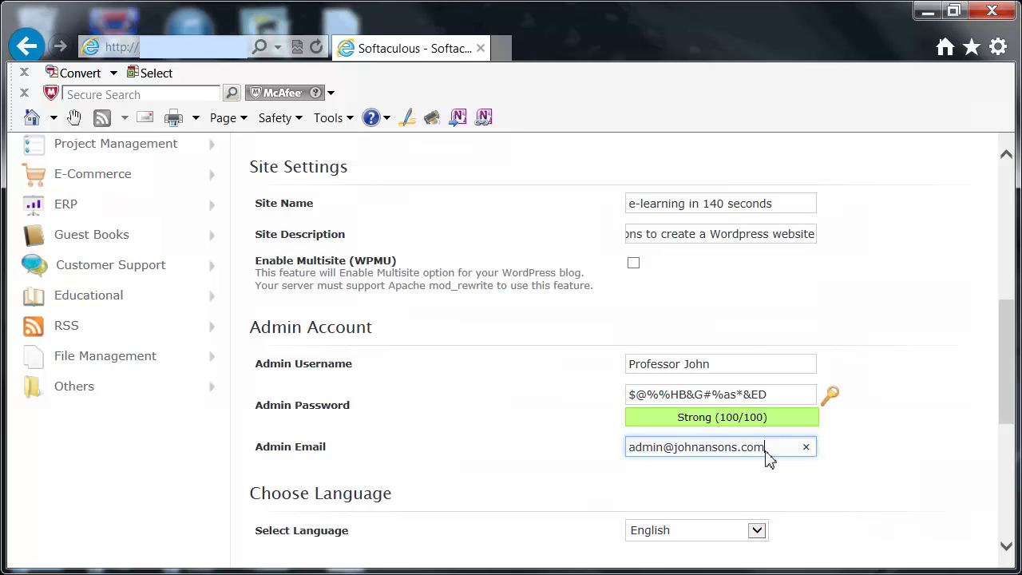
pyautogui.click(809, 447)
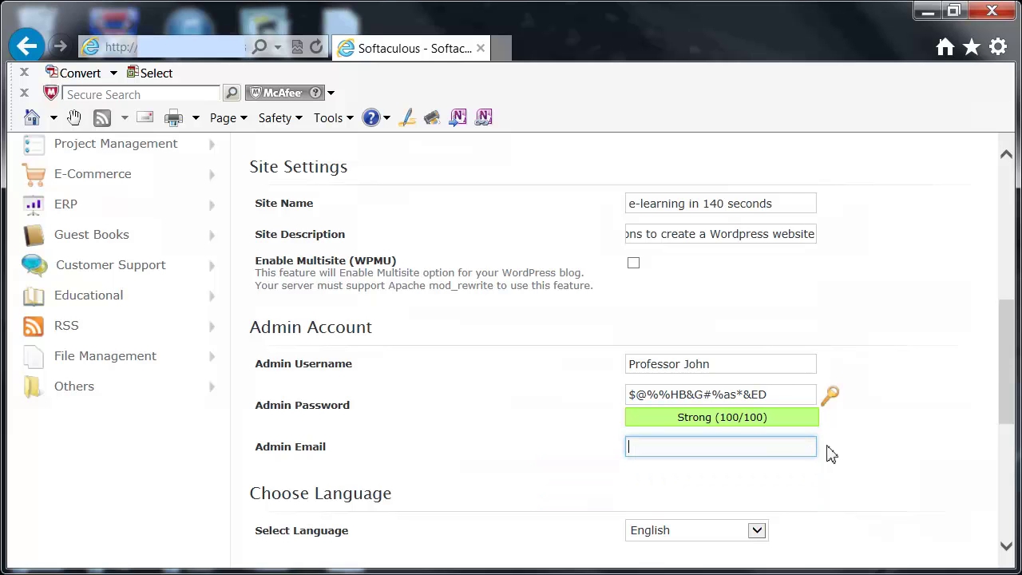
pyautogui.moveTo(1011, 411); pyautogui.dragTo(1011, 421)
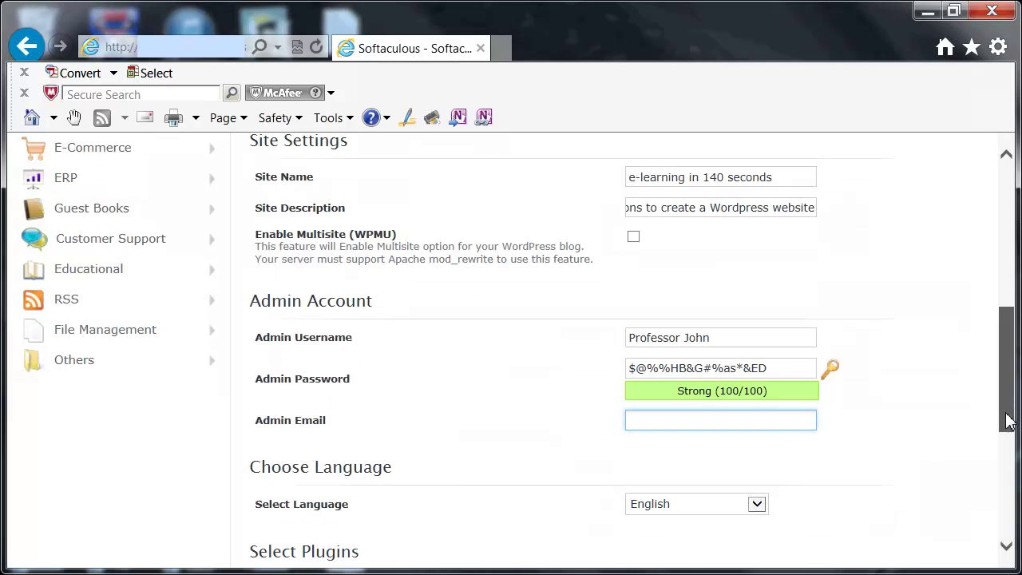
pyautogui.scroll(-1, 1011, 399)
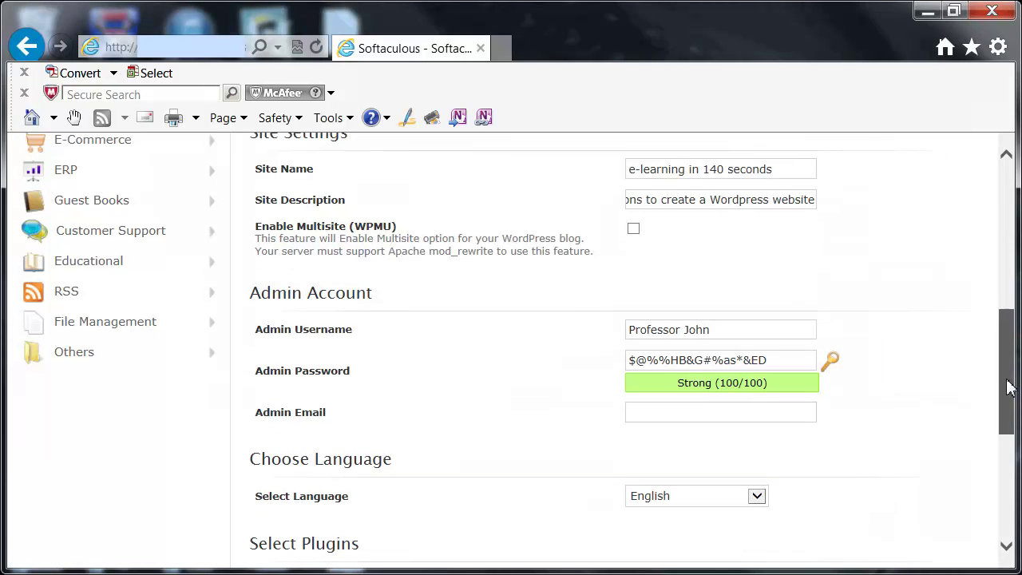
pyautogui.scroll(-5, 1009, 391)
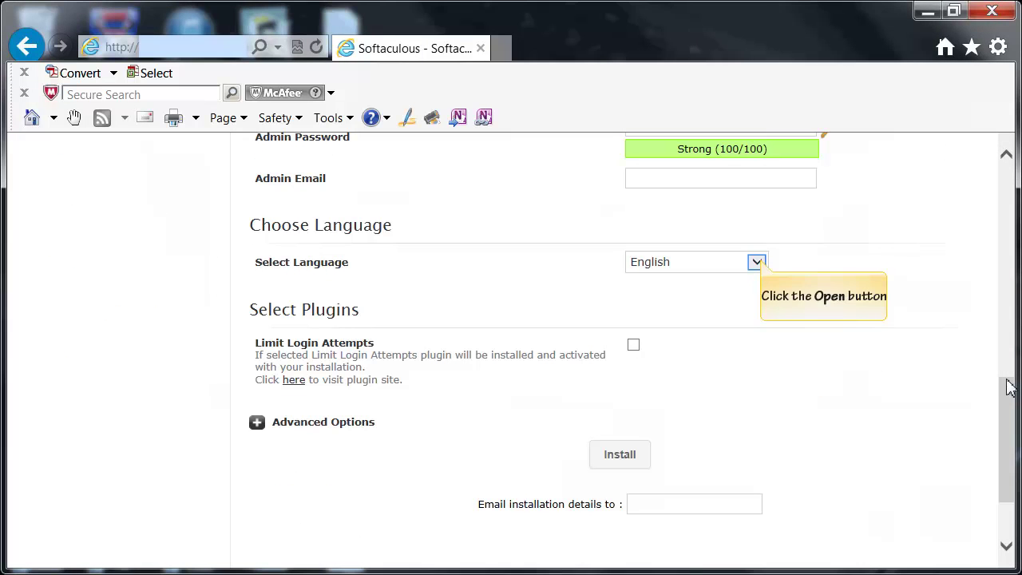
pyautogui.click(759, 264)
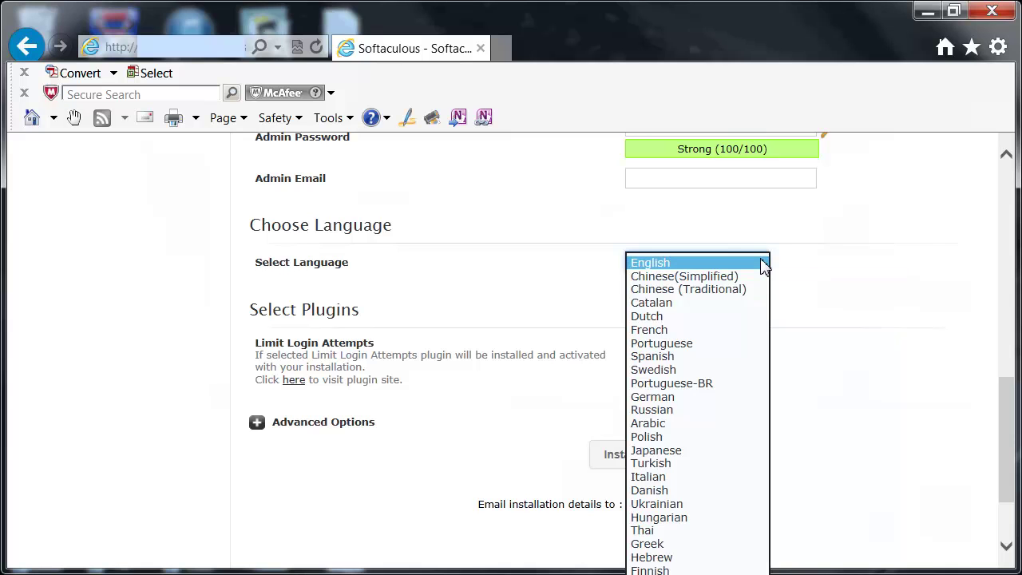
pyautogui.click(764, 266)
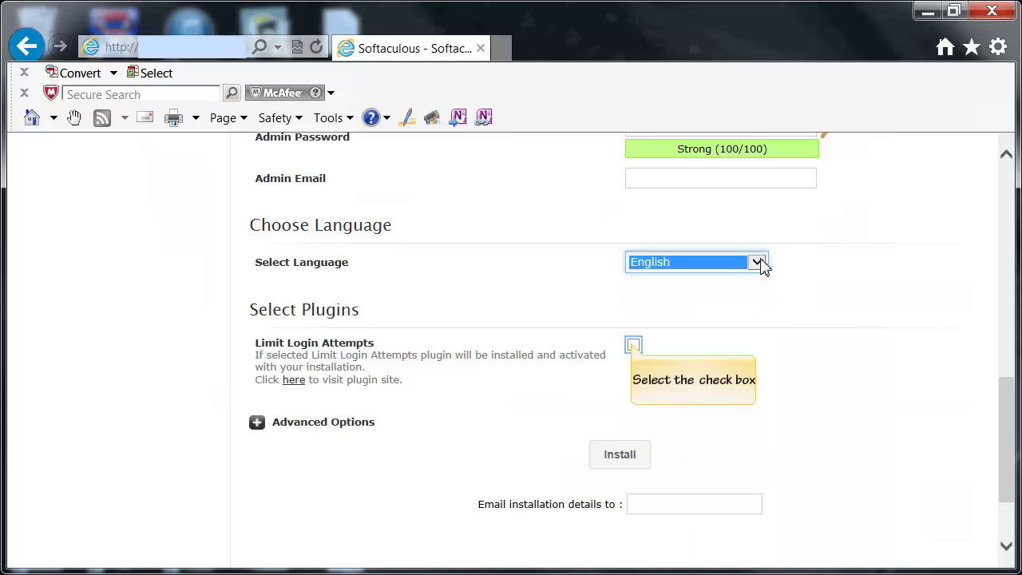
pyautogui.click(634, 345)
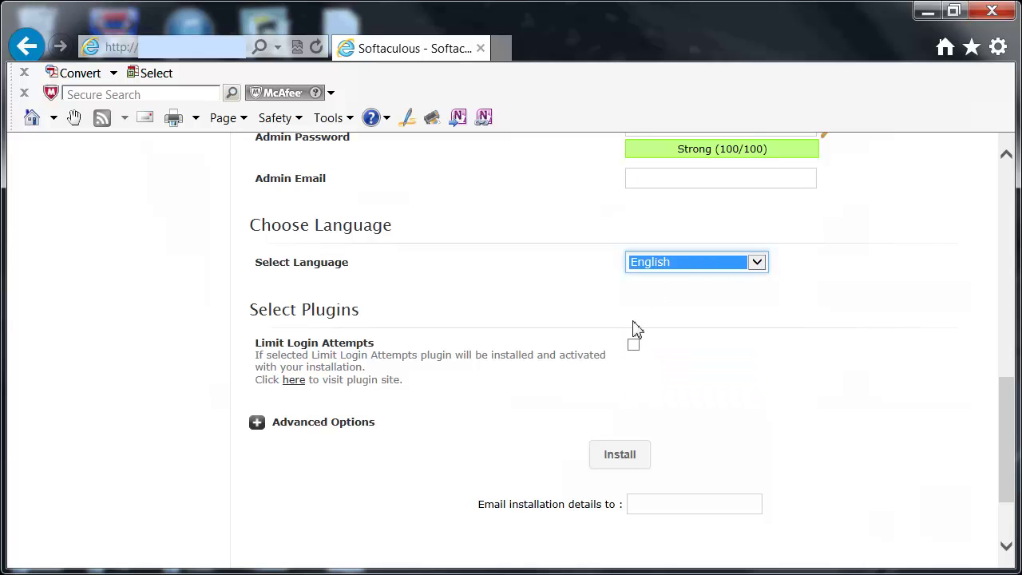
pyautogui.click(634, 346)
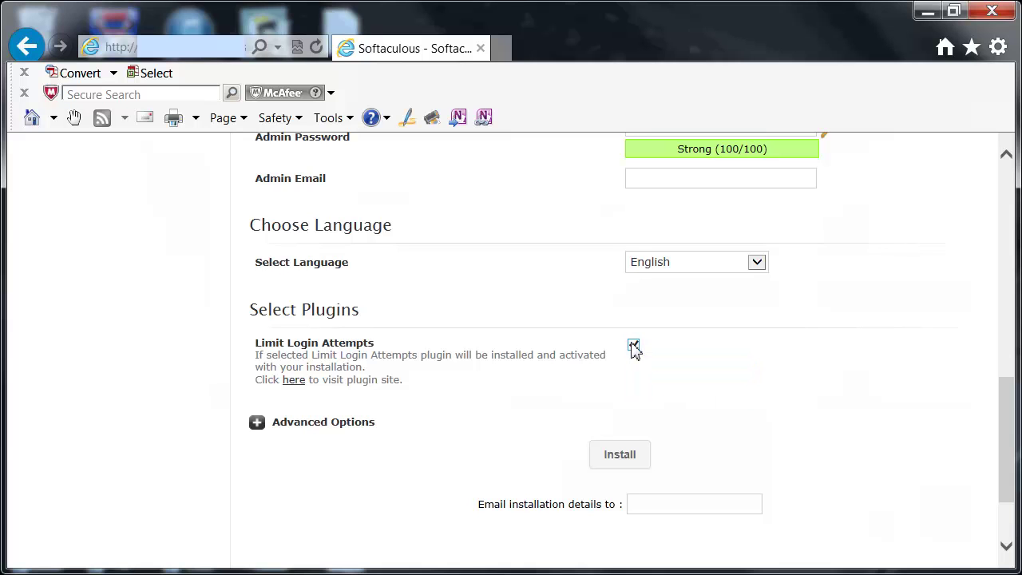
pyautogui.click(634, 347)
pyautogui.moveTo(1011, 456); pyautogui.dragTo(1008, 445)
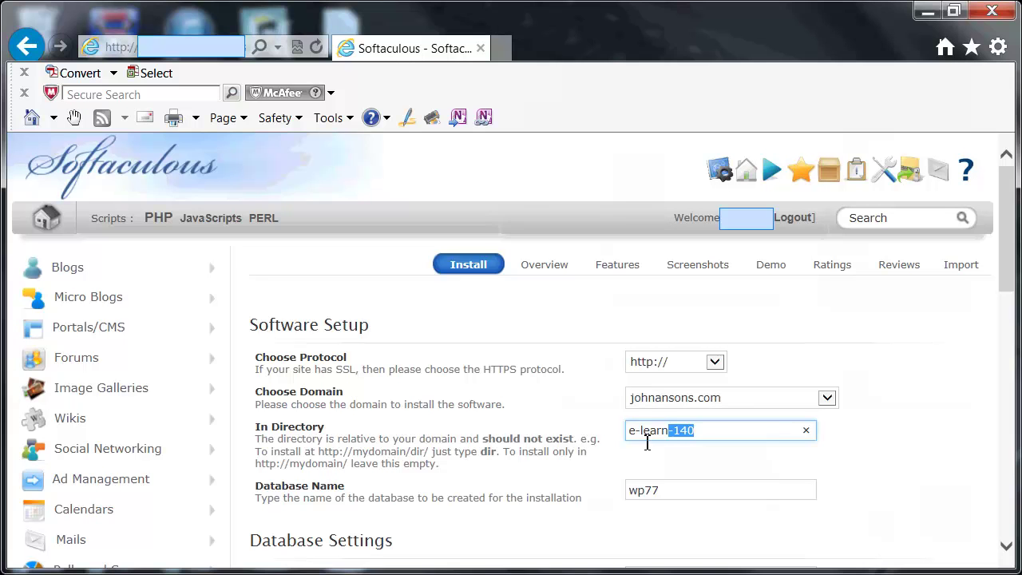
# Copy the e-learn-140 directory name and the admin username into the Notepad notes
pyautogui.tripleClick(646, 434)
pyautogui.hotkey('ctrl', 'c')
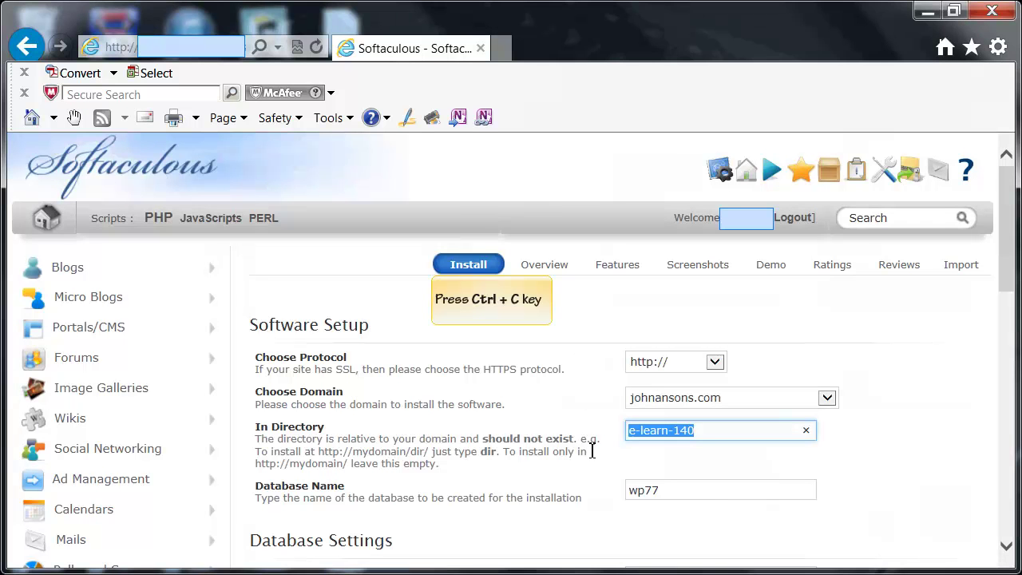
pyautogui.hotkey('alt', 'Tab')
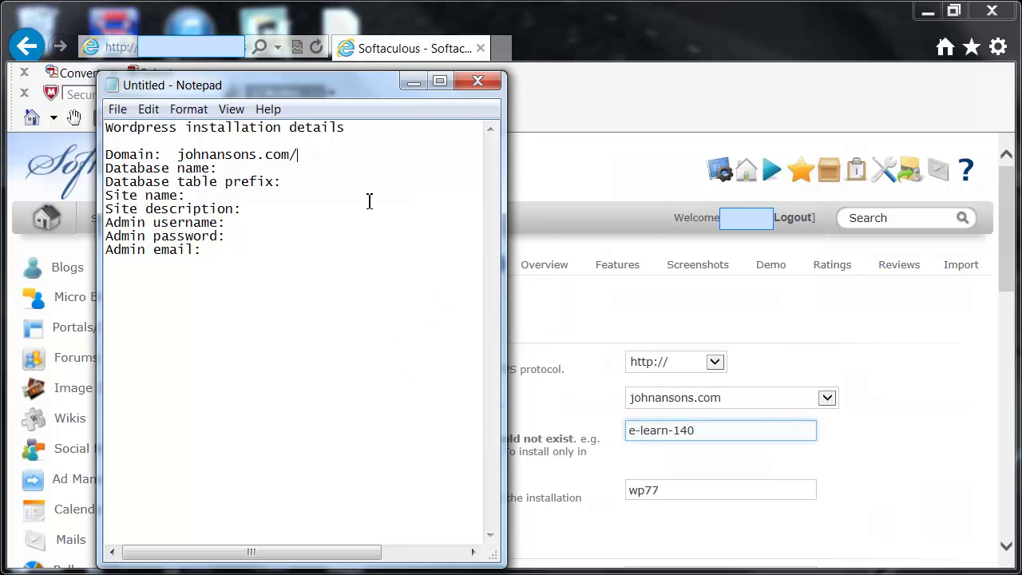
pyautogui.hotkey('ctrl', 'v')
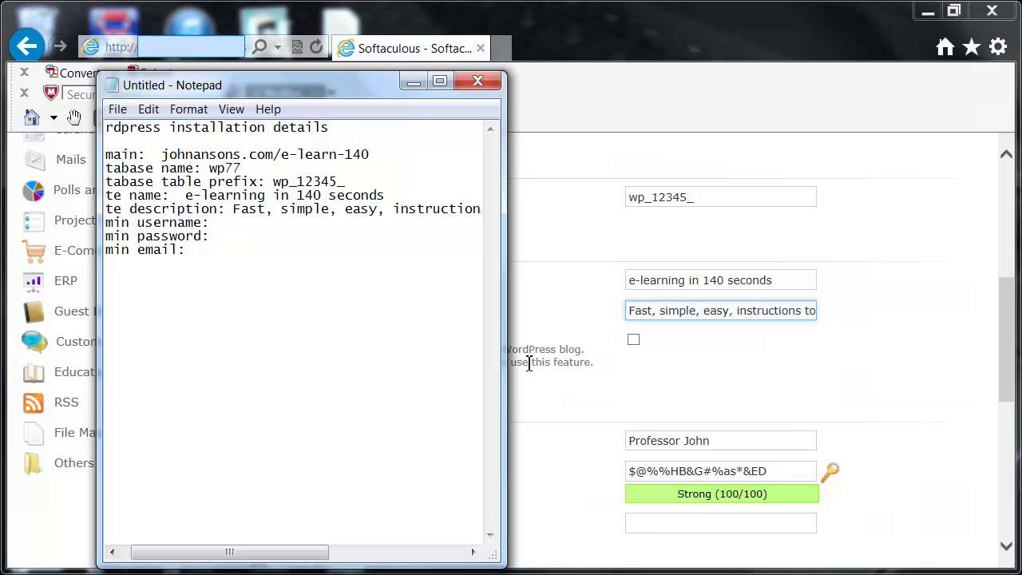
pyautogui.doubleClick(710, 441)
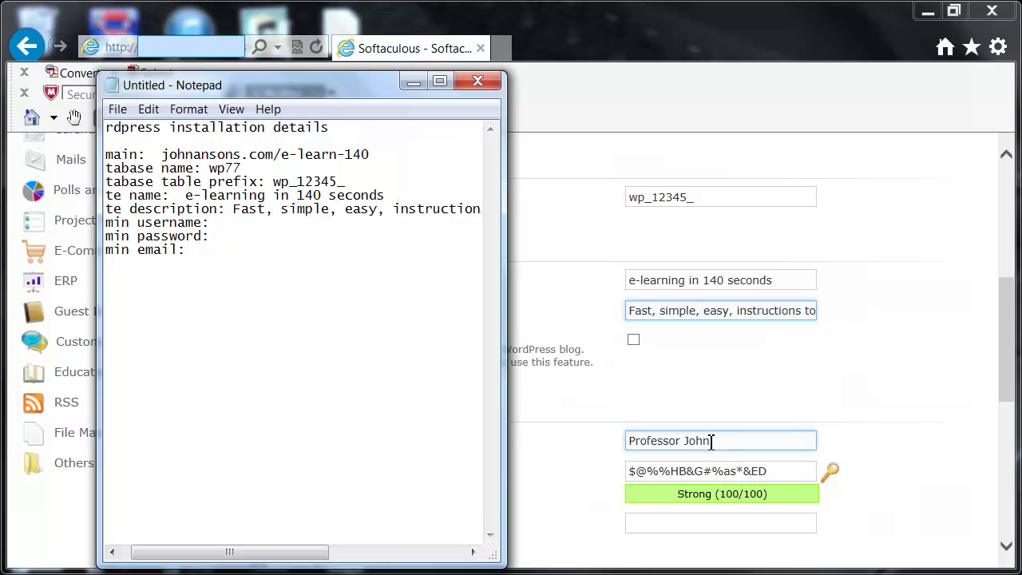
pyautogui.hotkey('ctrl', 'a')
pyautogui.hotkey('ctrl', 'c')
pyautogui.hotkey('alt', 'Tab')
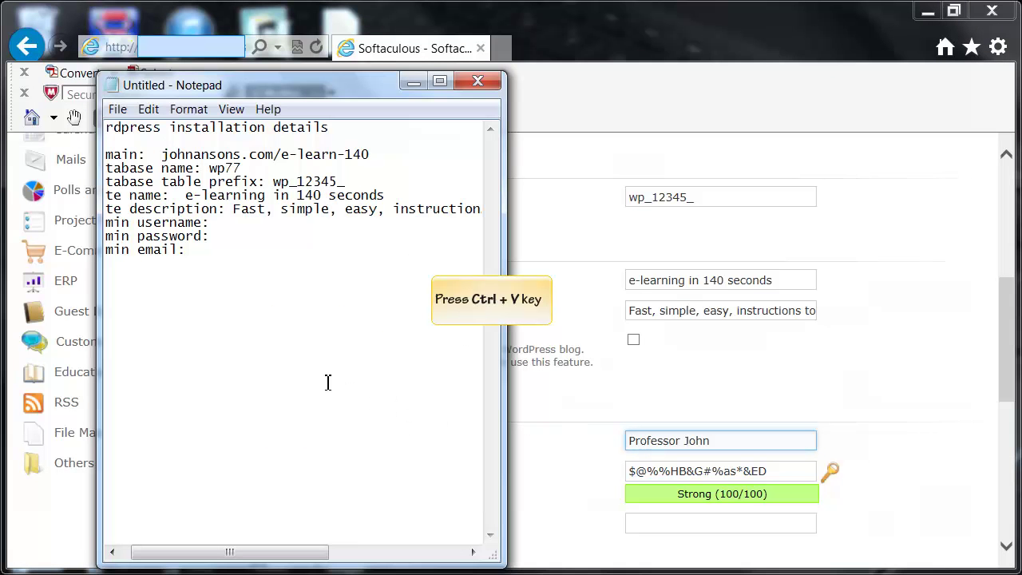
pyautogui.hotkey('ctrl', 'v')
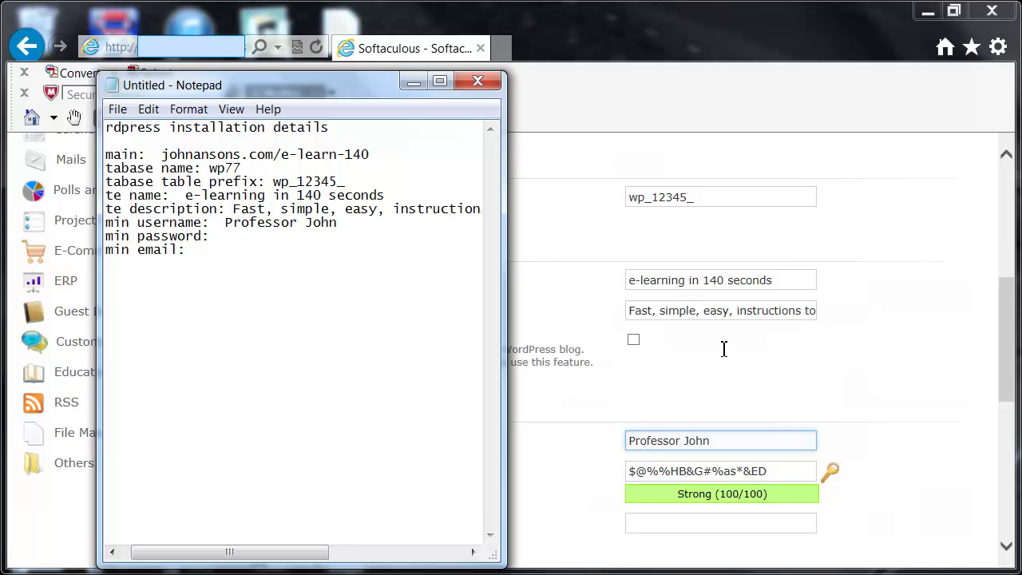
# Copy the generated admin password into the notes, then bring the install form back
pyautogui.moveTo(778, 471); pyautogui.dragTo(756, 471)
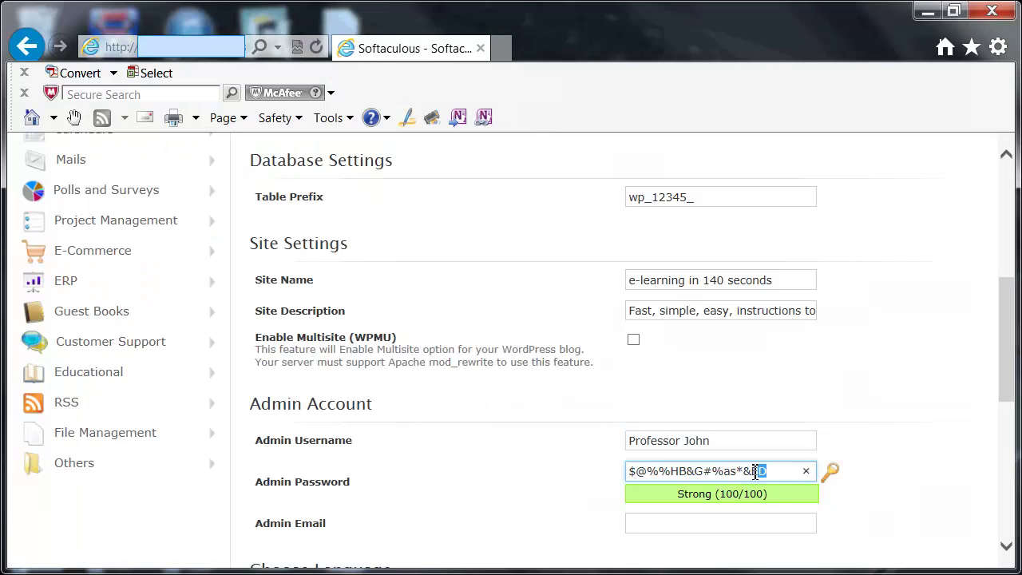
pyautogui.hotkey('ctrl', 'a')
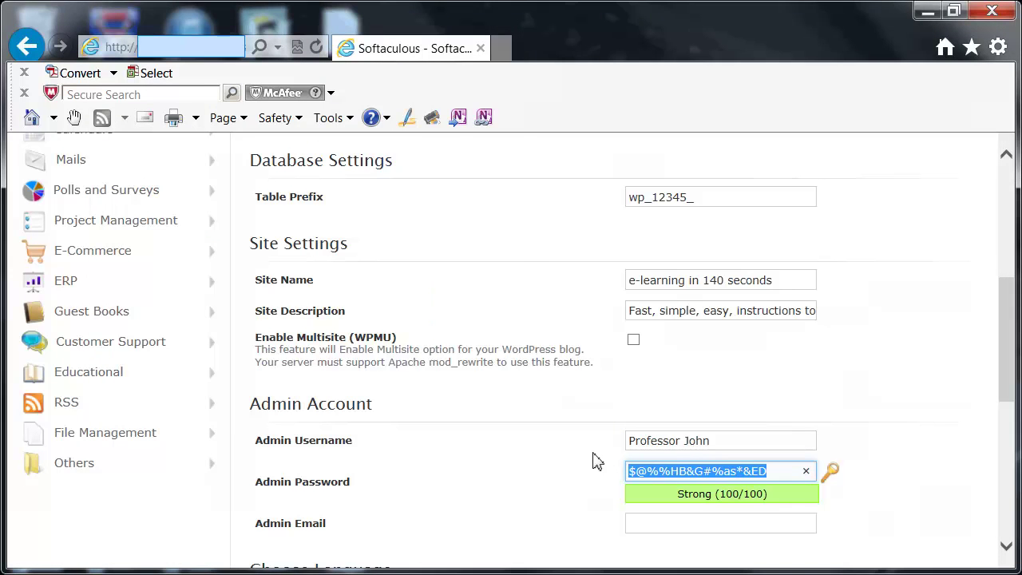
pyautogui.hotkey('alt', 'Tab')
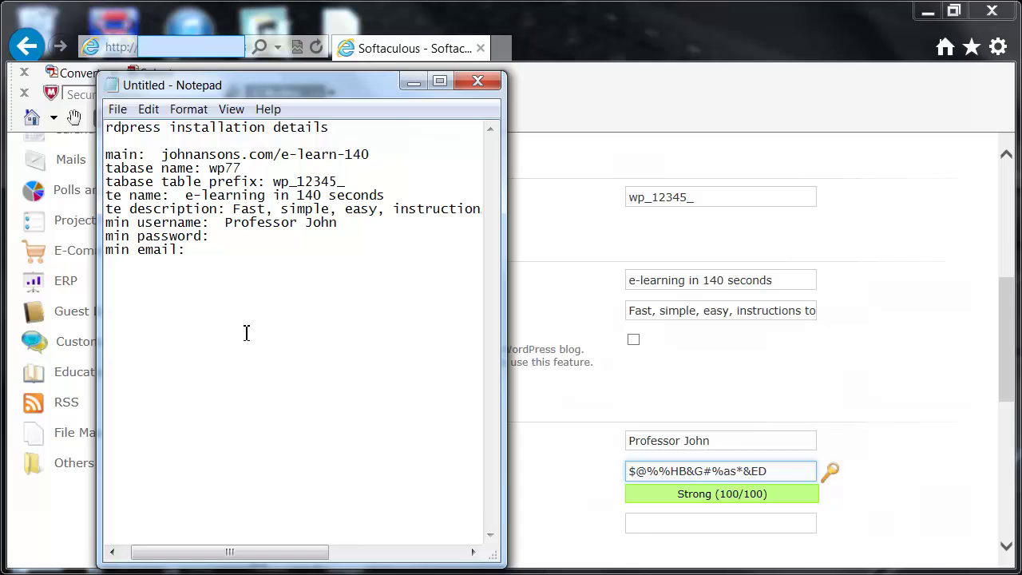
pyautogui.hotkey('ctrl', 'v')
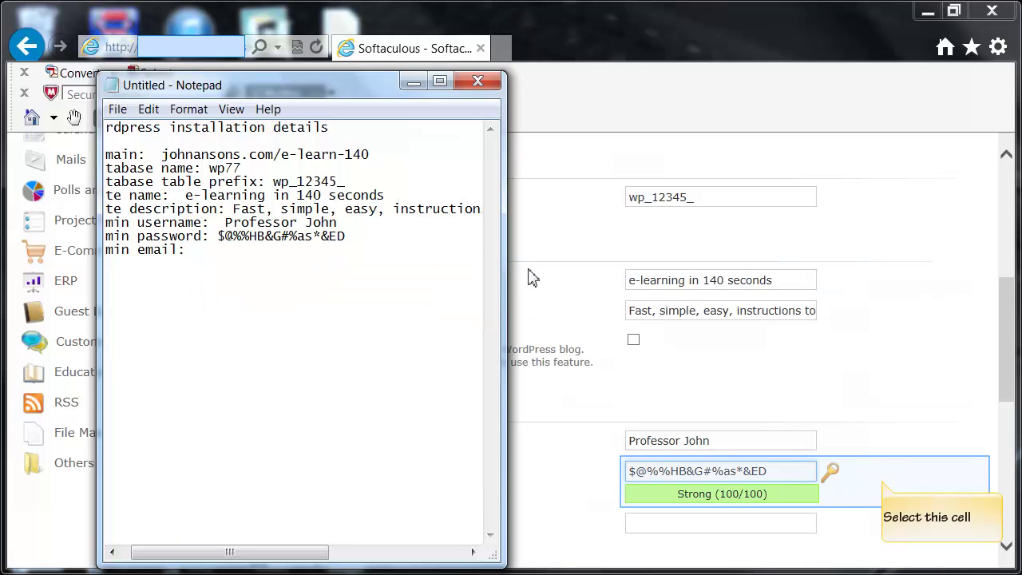
pyautogui.click(884, 488)
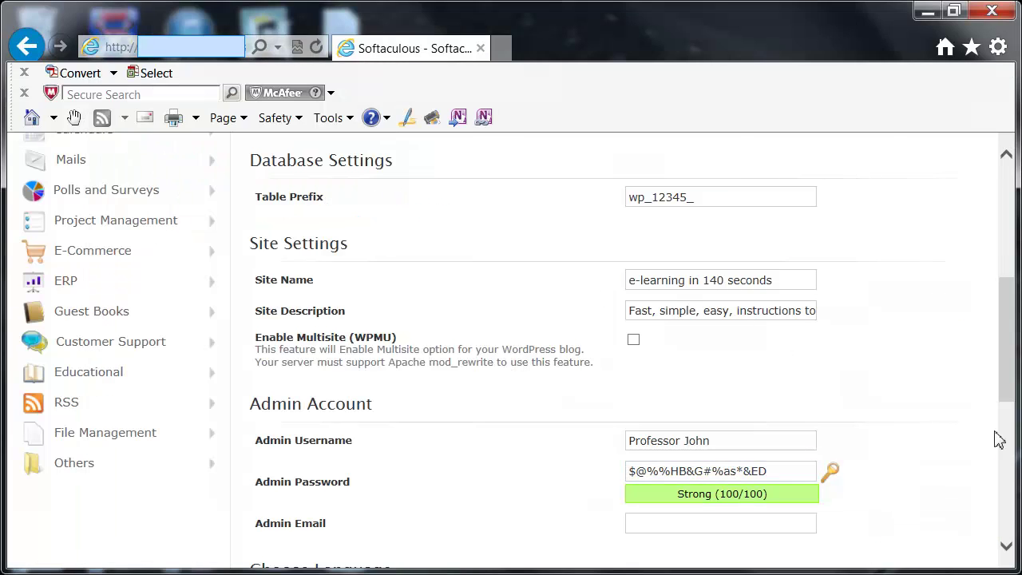
# Scroll to the bottom of the completed form and start the WordPress installation
pyautogui.moveTo(1011, 389); pyautogui.dragTo(1010, 397)
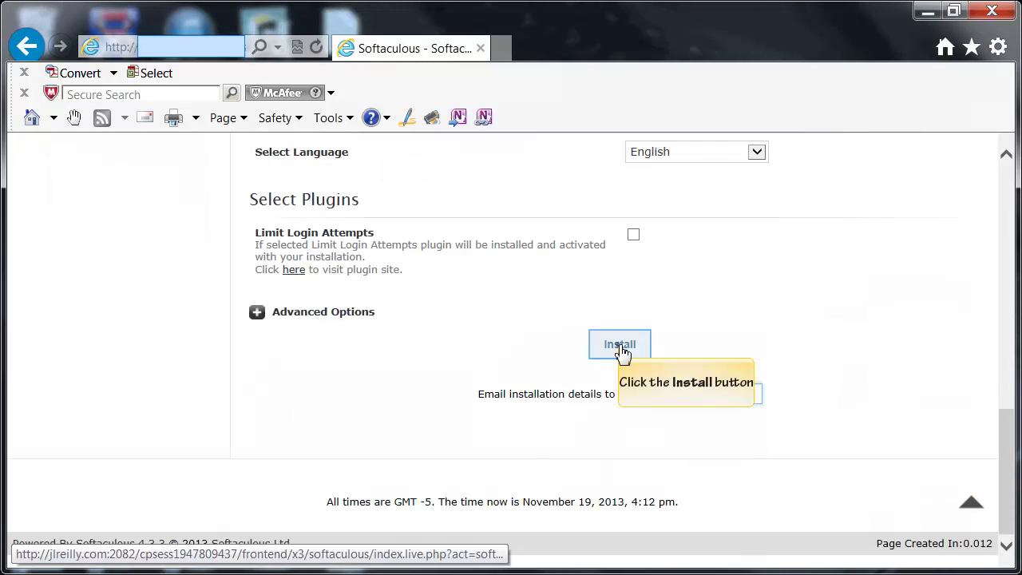
pyautogui.click(622, 349)
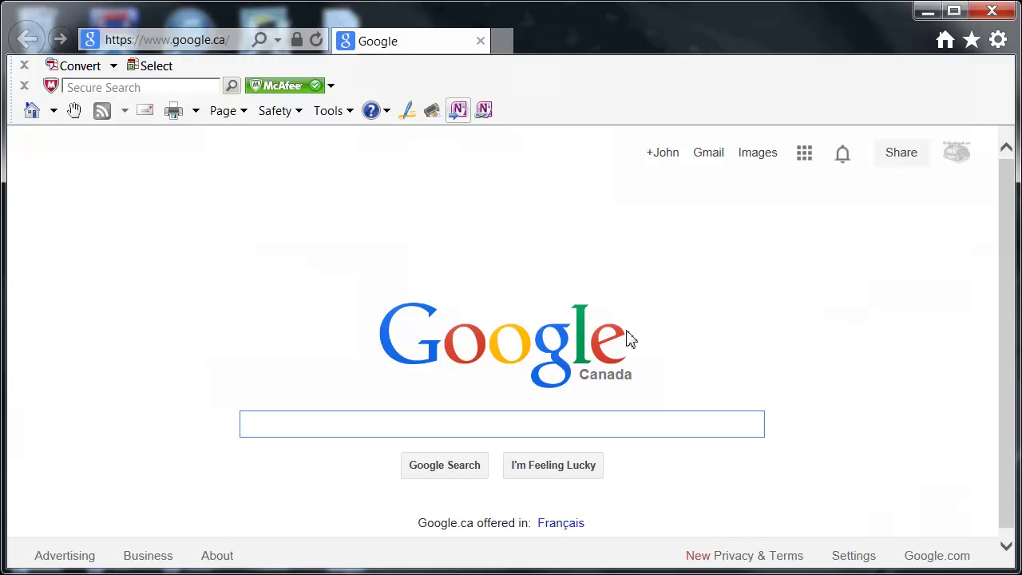
# Load the new site's URL, view the Hello world post's comments, then return home
pyautogui.click(192, 40)
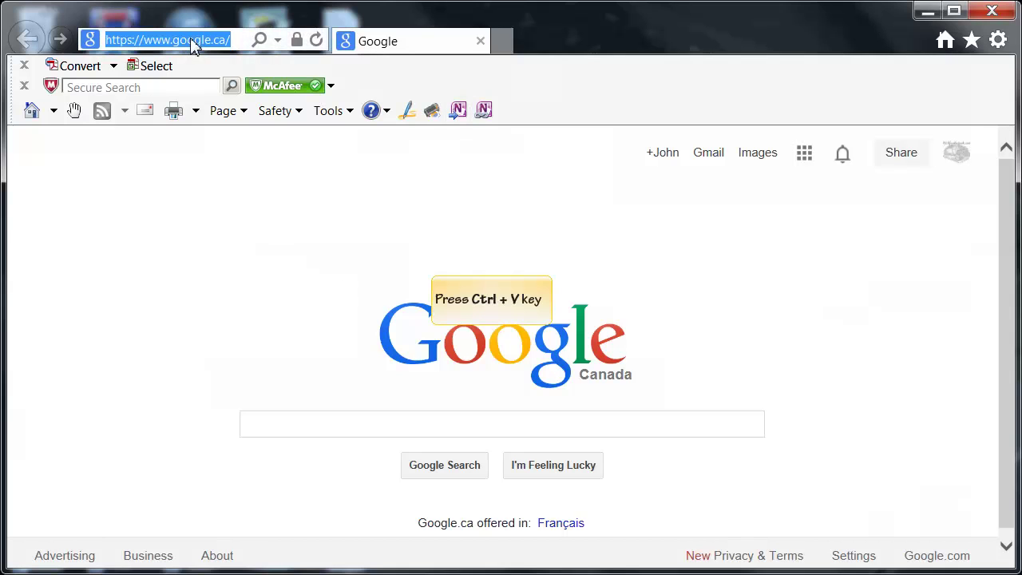
pyautogui.hotkey('ctrl', 'v')
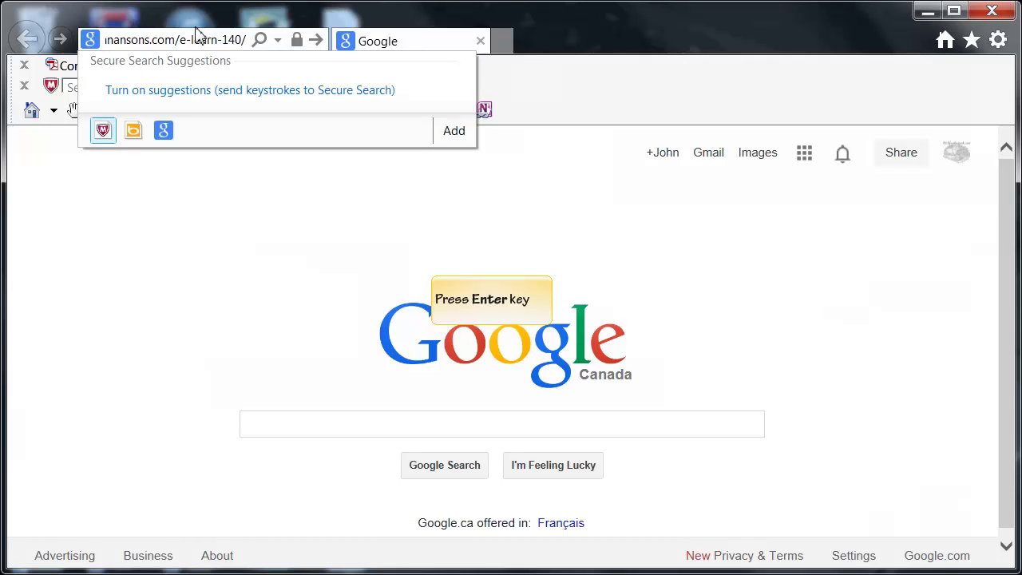
pyautogui.press('Return')
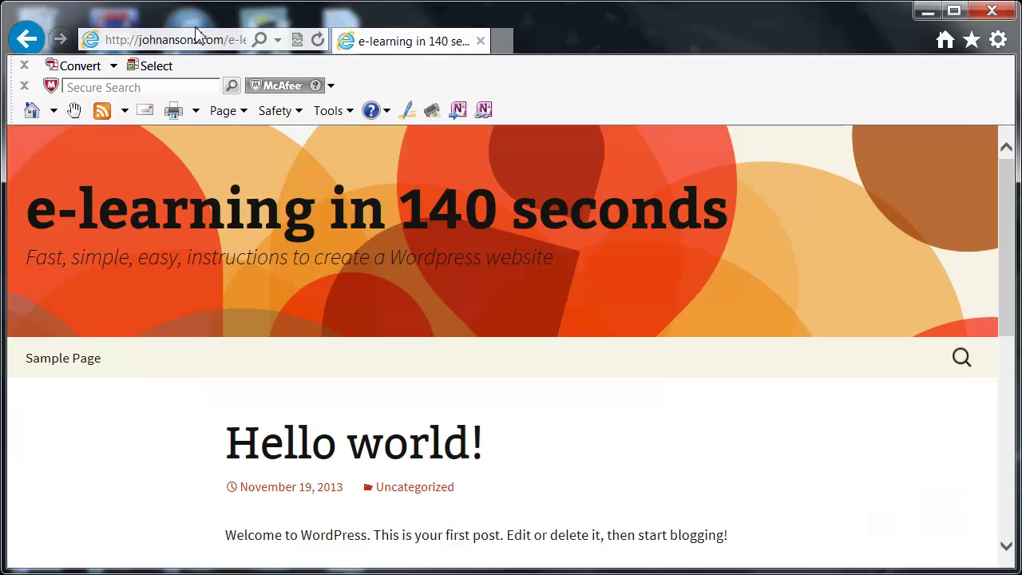
pyautogui.moveTo(1007, 308); pyautogui.dragTo(991, 270)
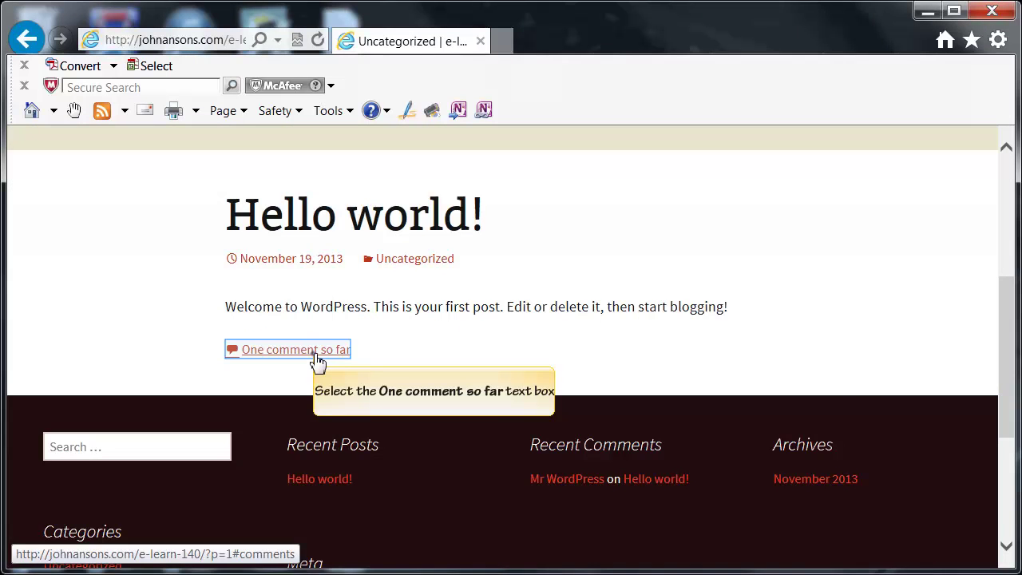
pyautogui.click(314, 351)
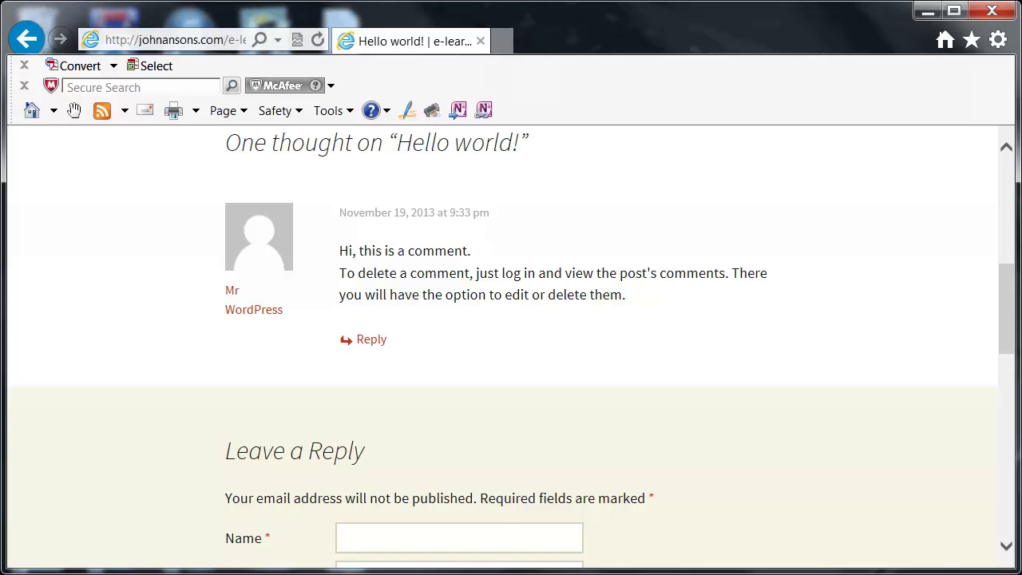
pyautogui.click(308, 40)
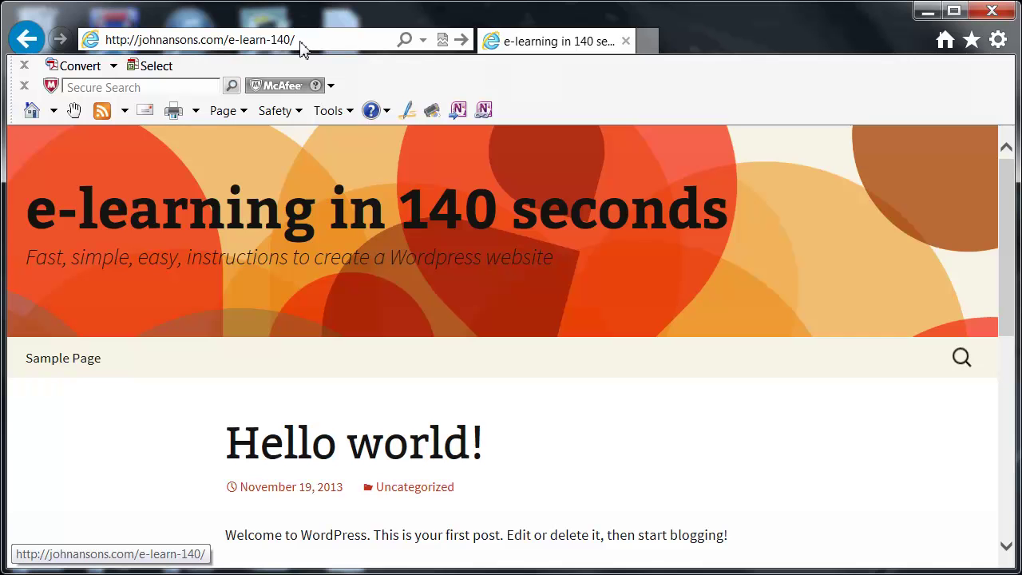
# Add wp-admin to the site address to load the admin login page
pyautogui.click(302, 45)
pyautogui.write('wp-ad')
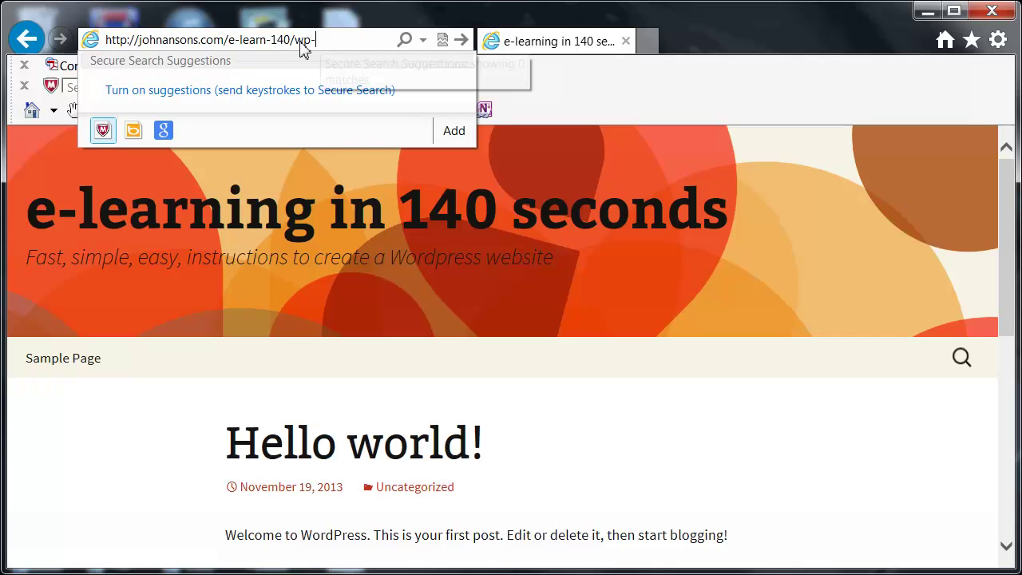
pyautogui.write('min')
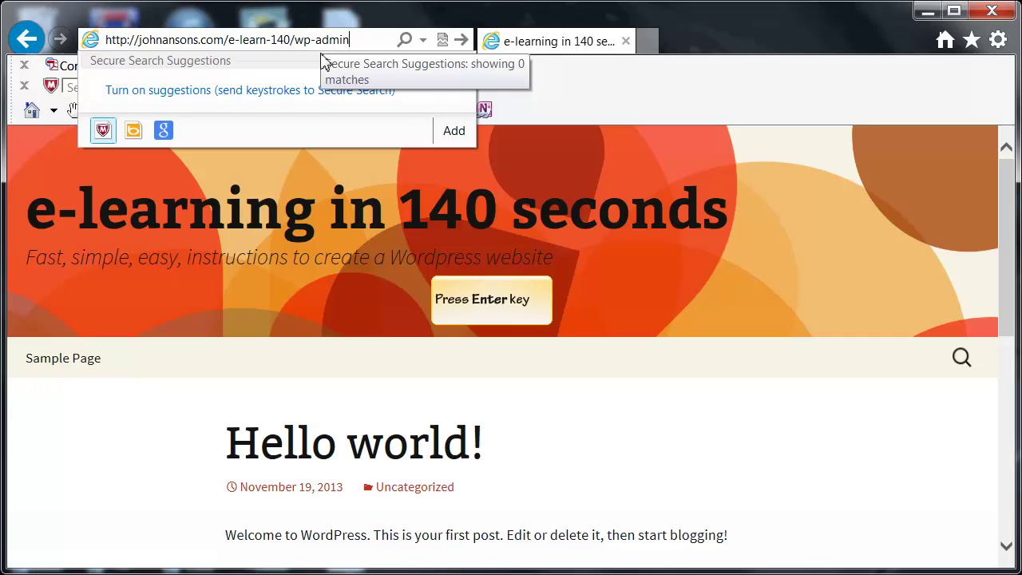
pyautogui.press('Return')
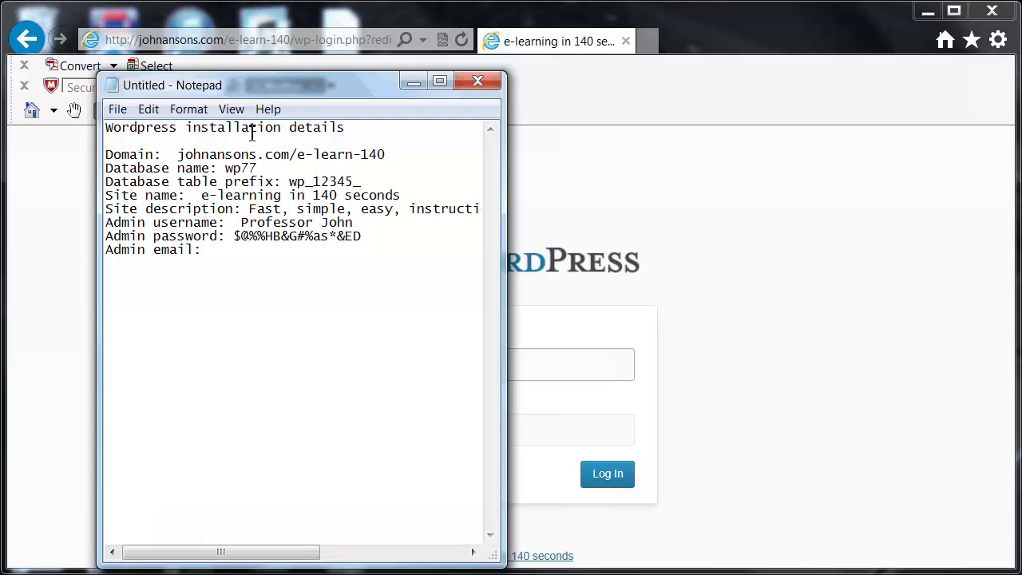
# Copy the admin username from the notes into the login Username box
pyautogui.moveTo(243, 222); pyautogui.dragTo(360, 224)
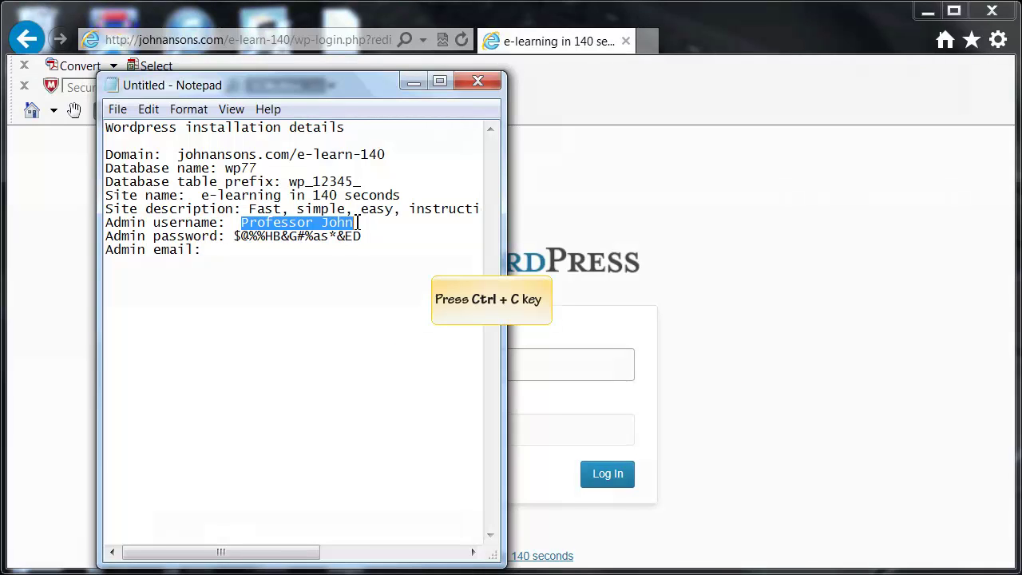
pyautogui.hotkey('ctrl', 'c')
pyautogui.click(564, 370)
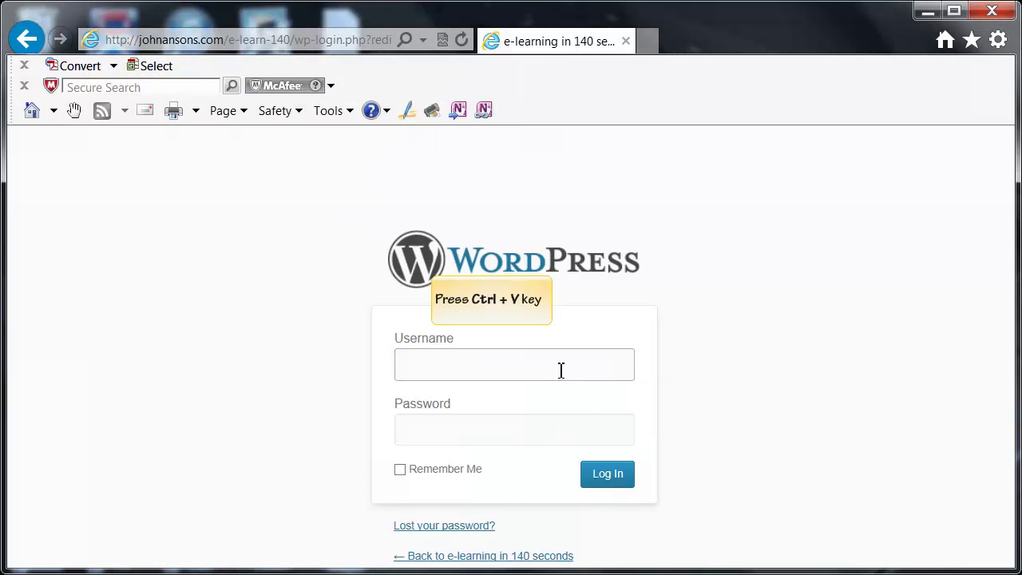
pyautogui.hotkey('ctrl', 'v')
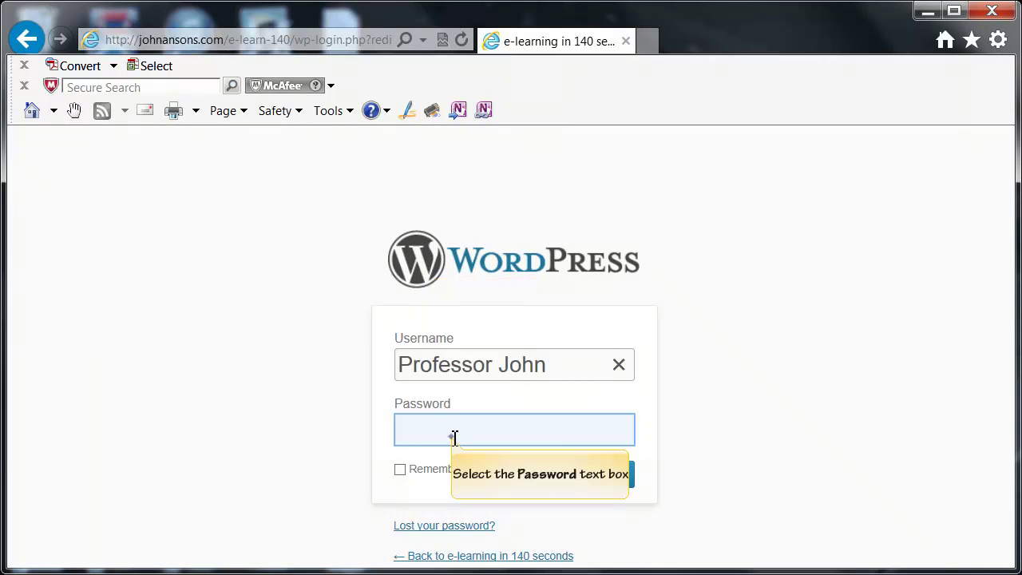
# Copy the admin password from the notes into the Password box and log in
pyautogui.click(454, 438)
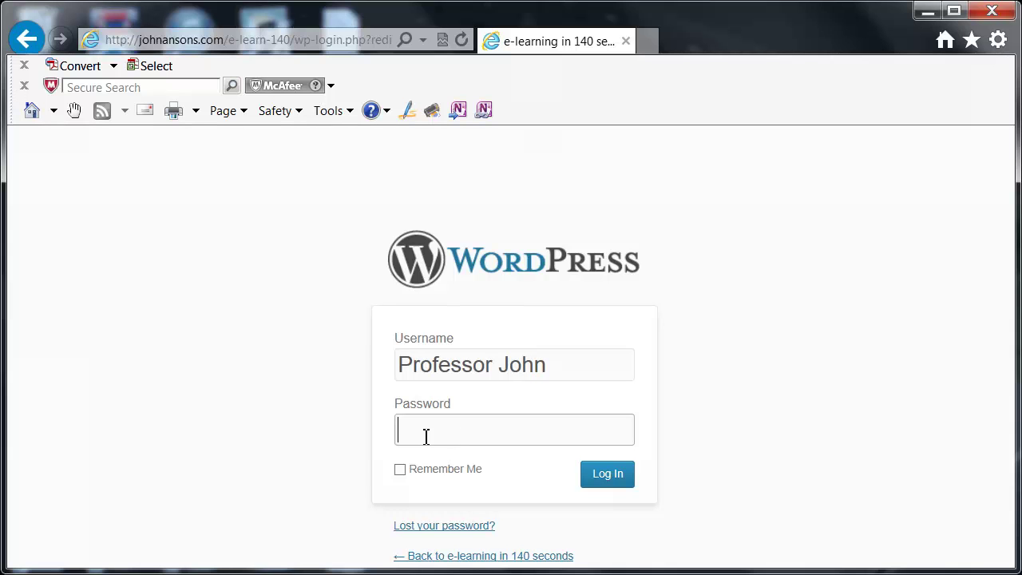
pyautogui.hotkey('alt', 'Tab')
pyautogui.moveTo(234, 237); pyautogui.dragTo(379, 240)
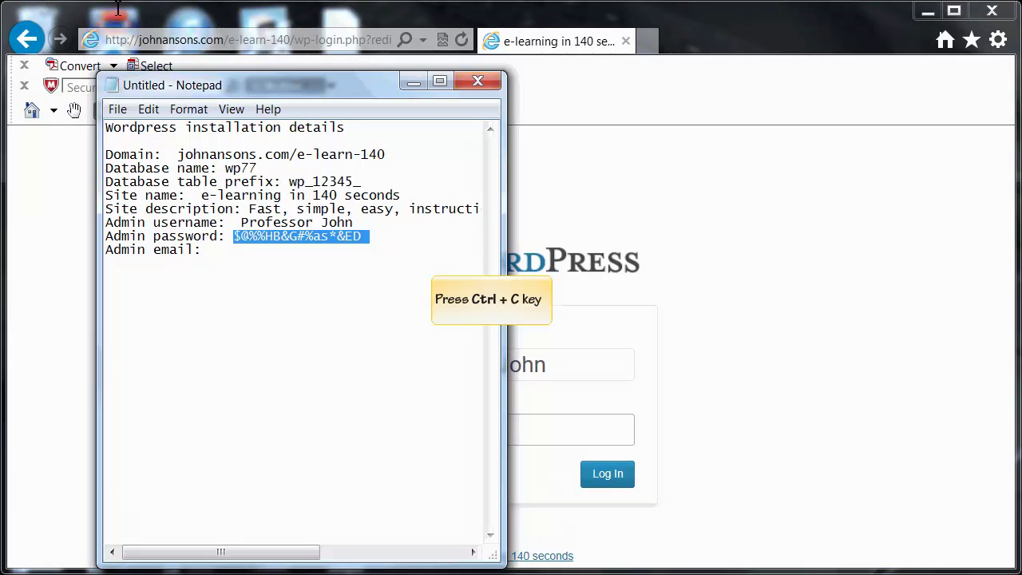
pyautogui.hotkey('ctrl', 'c')
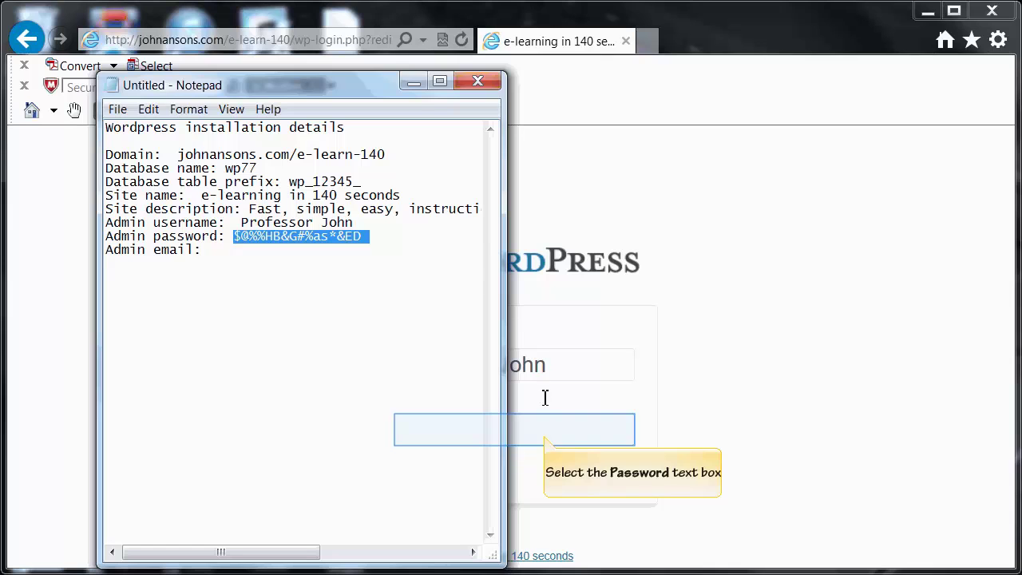
pyautogui.click(547, 436)
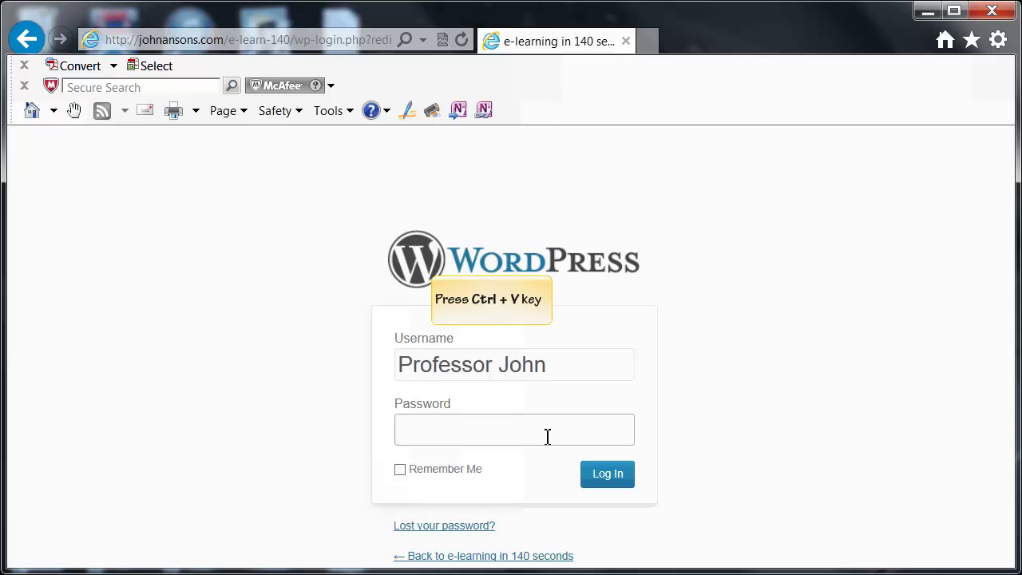
pyautogui.hotkey('ctrl', 'v')
pyautogui.click(607, 491)
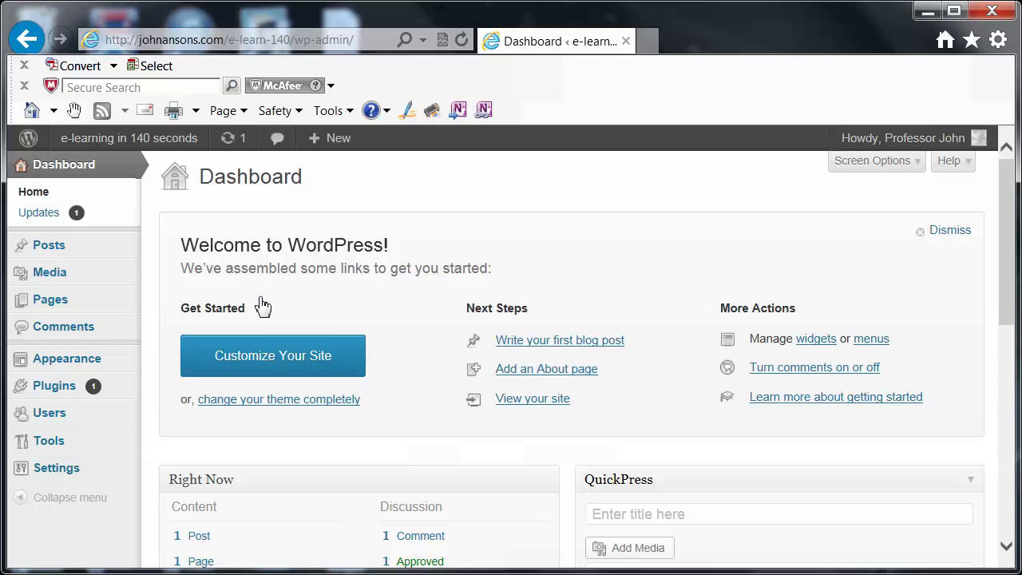
# Open Customize Your Site, toggle the Twenty Thirteen details and scroll the live preview
pyautogui.click(266, 359)
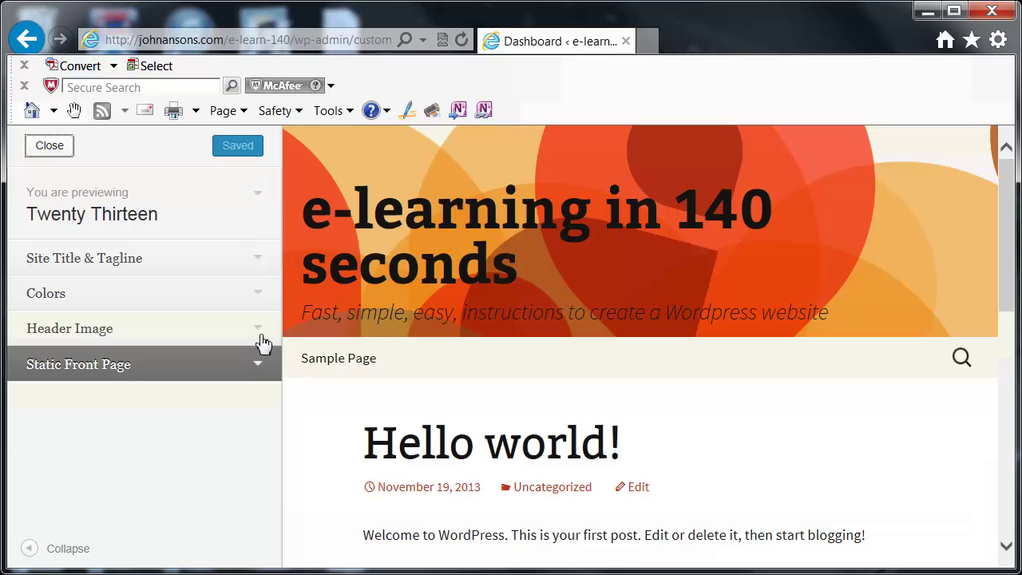
pyautogui.click(258, 196)
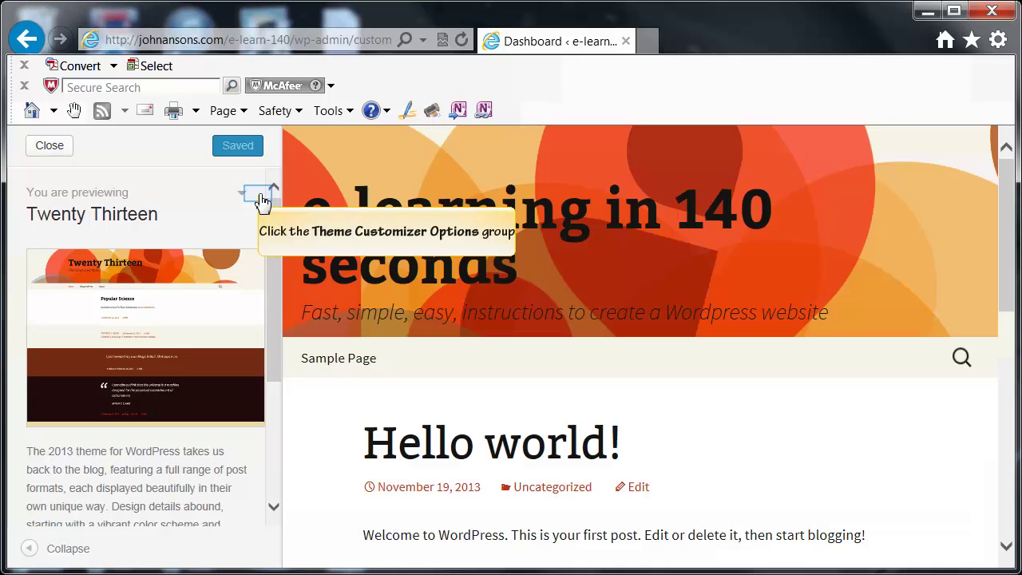
pyautogui.click(260, 197)
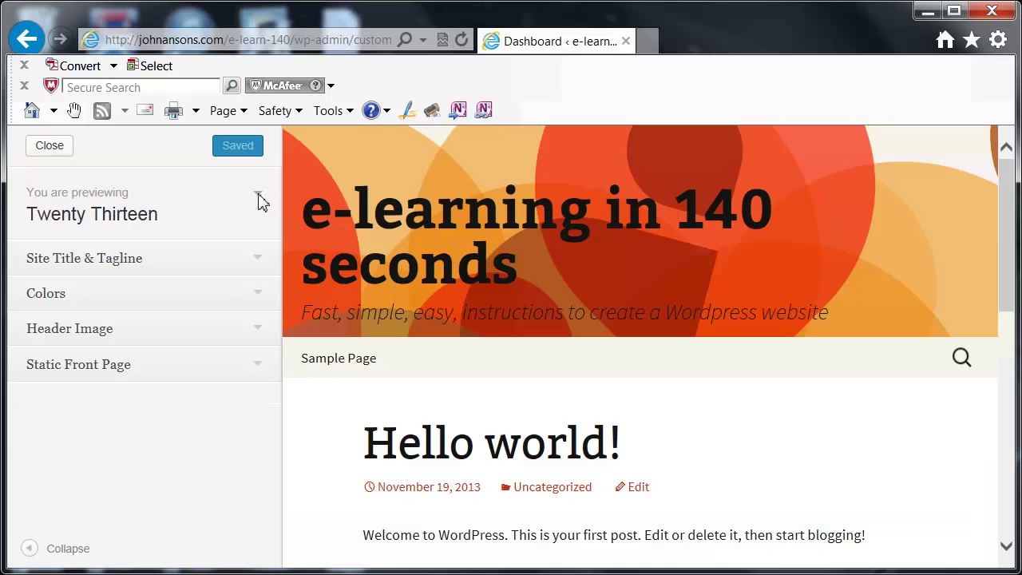
pyautogui.moveTo(1007, 306); pyautogui.dragTo(997, 279)
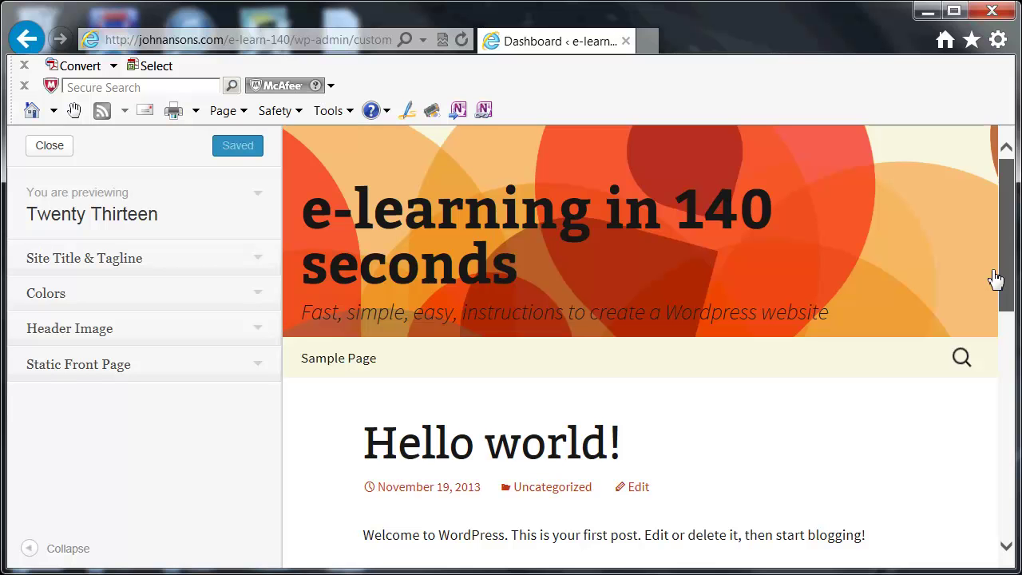
pyautogui.click(130, 262)
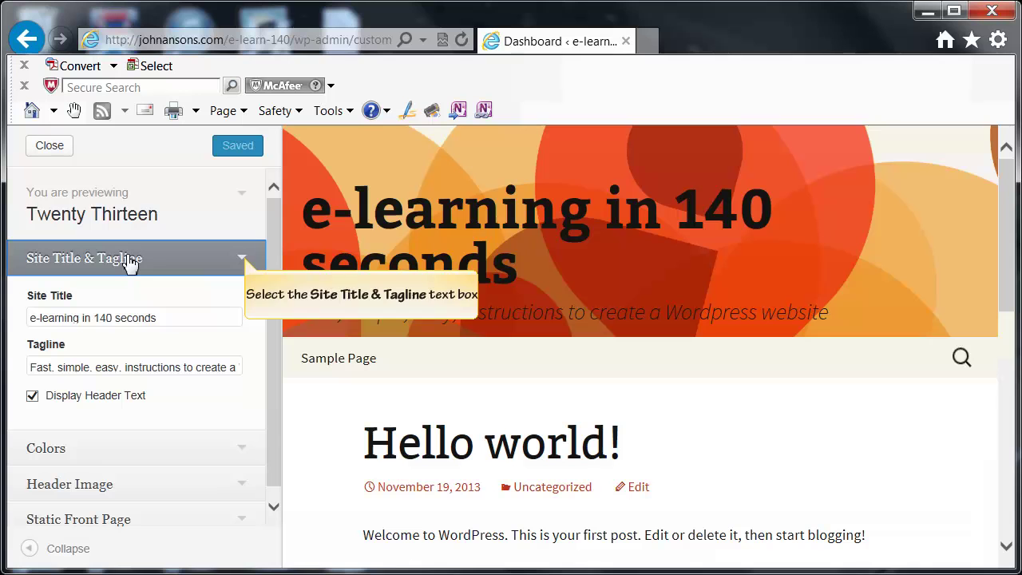
pyautogui.click(248, 265)
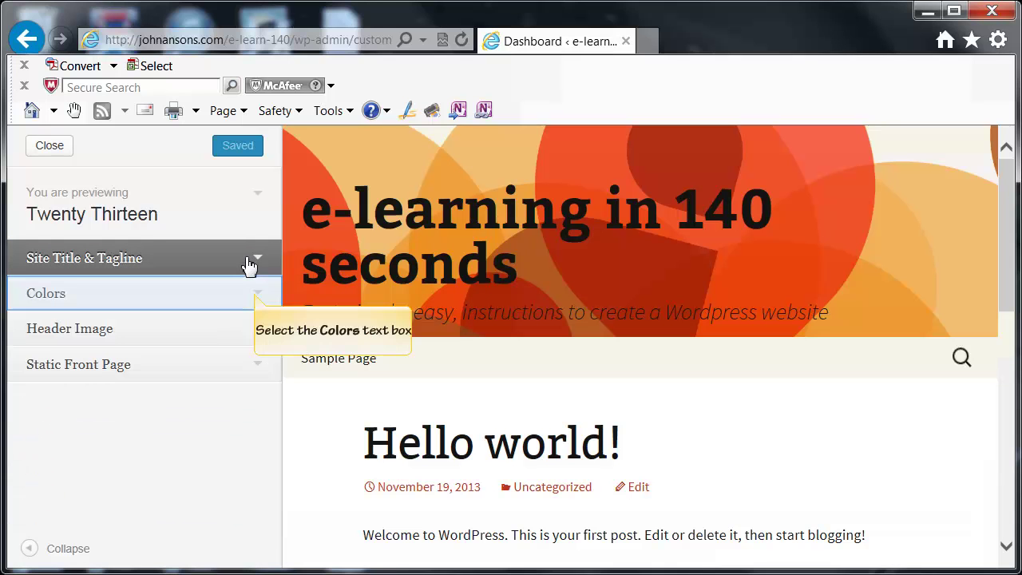
# Expand and collapse Colors, Header Image and Static Front Page, then close the customizer
pyautogui.click(258, 297)
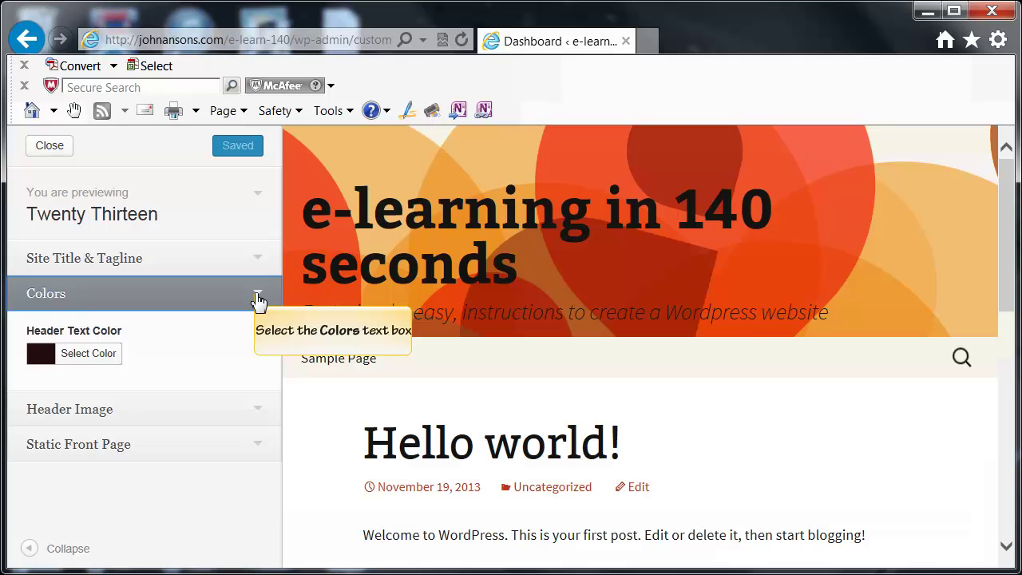
pyautogui.click(258, 300)
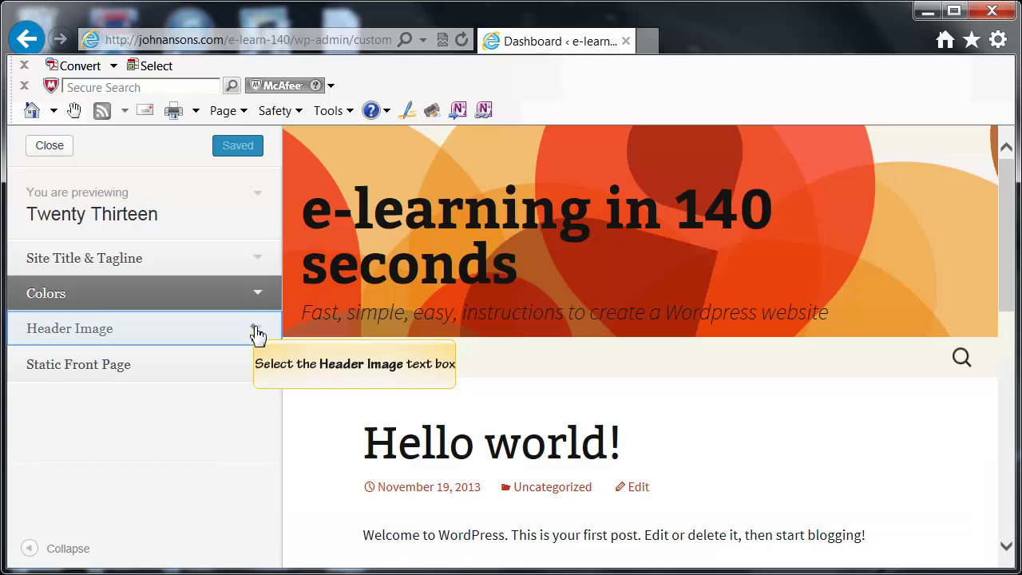
pyautogui.click(258, 332)
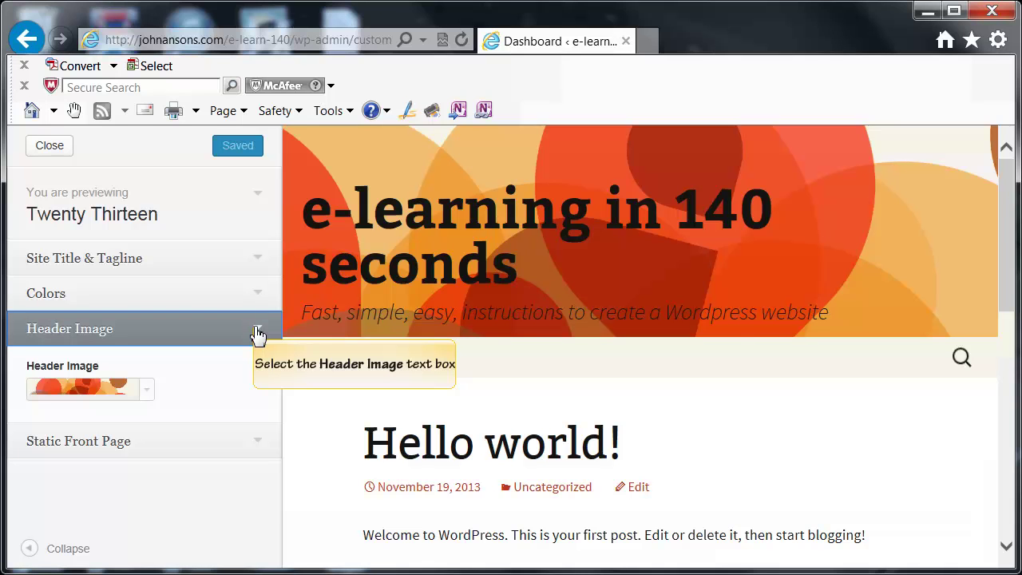
pyautogui.click(258, 334)
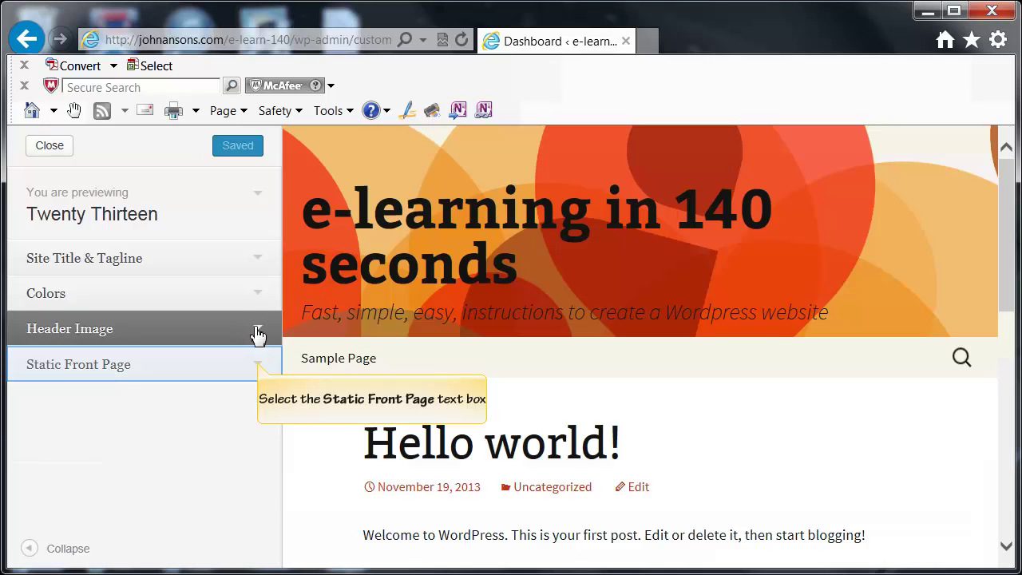
pyautogui.click(259, 367)
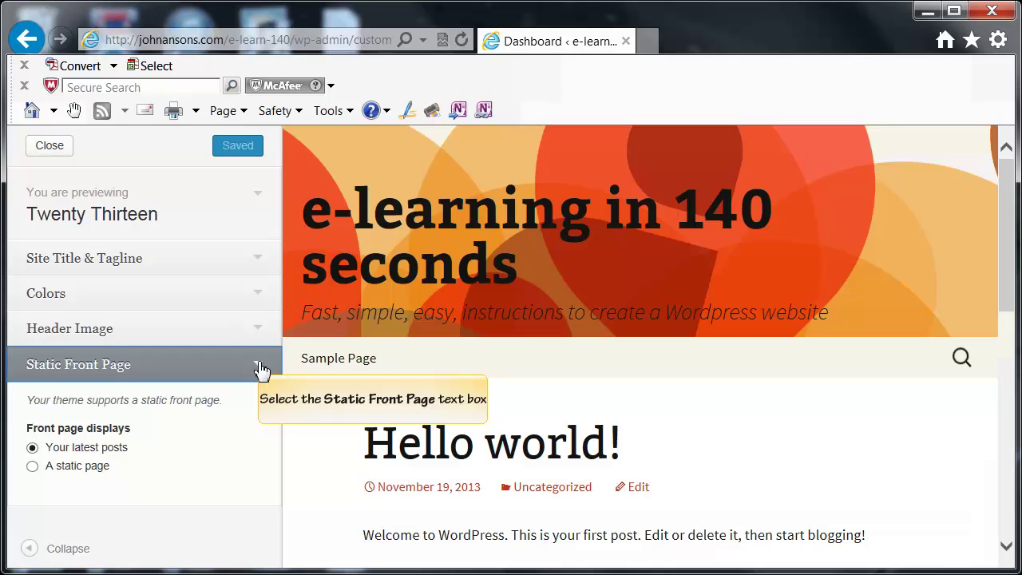
pyautogui.click(262, 369)
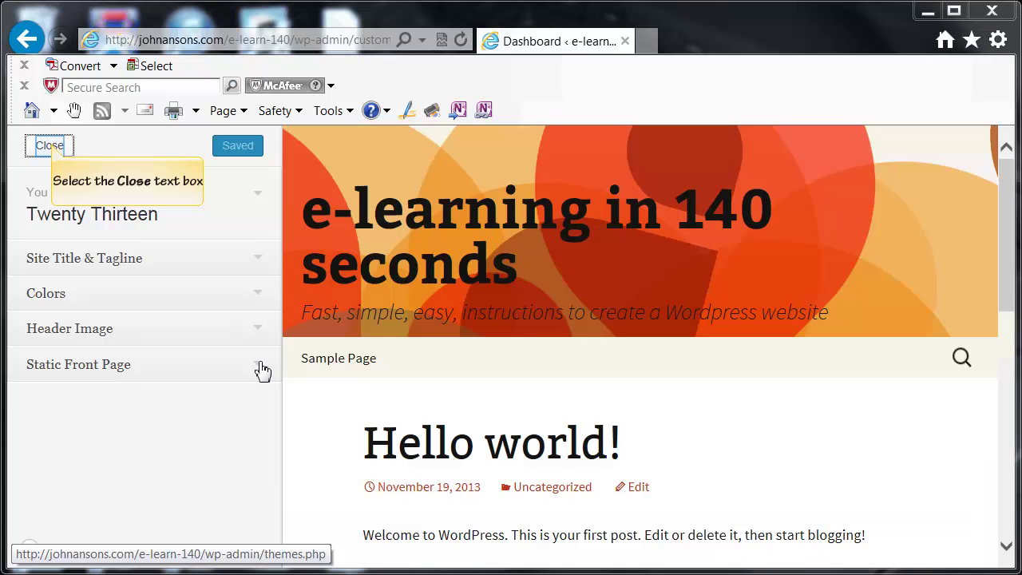
pyautogui.click(50, 147)
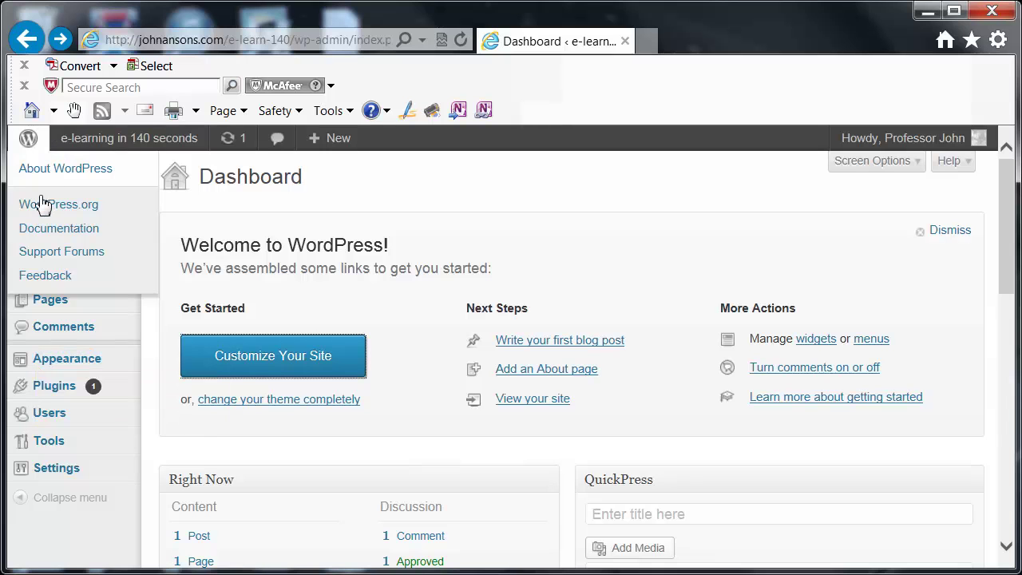
# Look over the installed themes on Manage Themes, then go to the Install Themes page
pyautogui.click(38, 368)
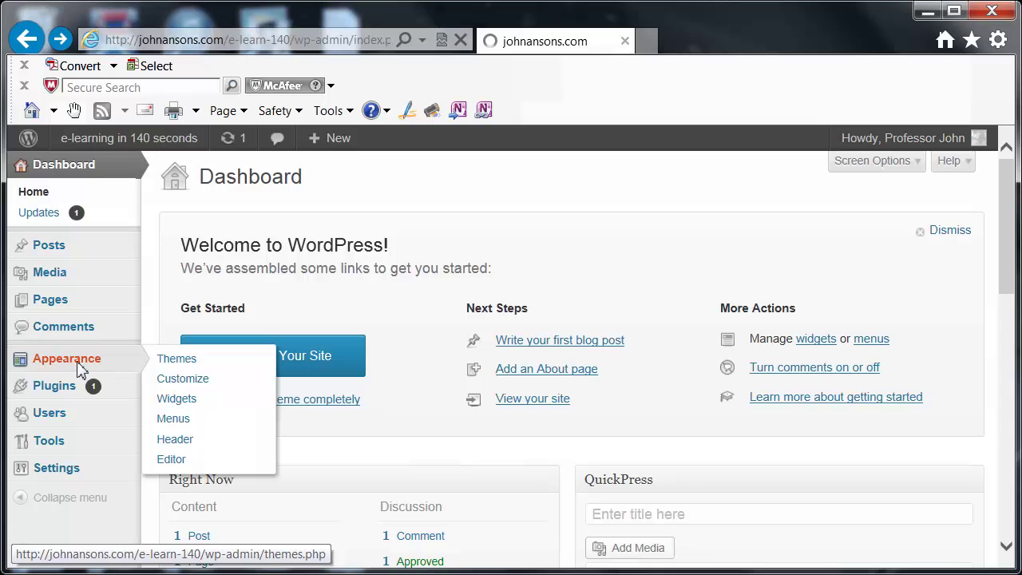
pyautogui.moveTo(1010, 367)
pyautogui.mouseDown()
pyautogui.moveTo(1008, 507)
pyautogui.moveTo(1008, 356)
pyautogui.mouseUp()
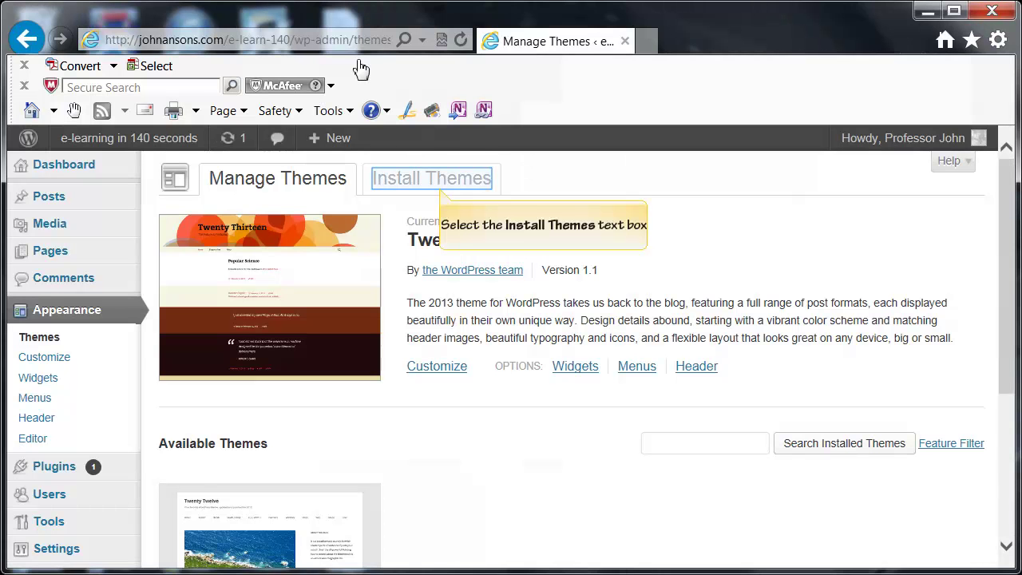
pyautogui.click(440, 190)
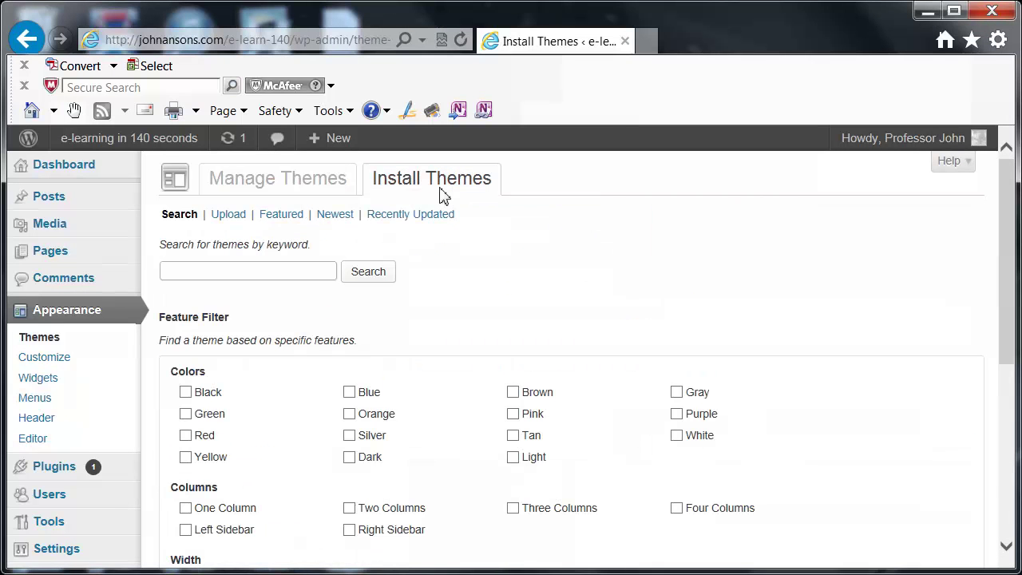
# List the Featured themes and open a live preview of Sixteen by rohitink, version 1.1.3
pyautogui.moveTo(1008, 310); pyautogui.dragTo(1010, 419)
pyautogui.moveTo(1011, 369); pyautogui.dragTo(1008, 288)
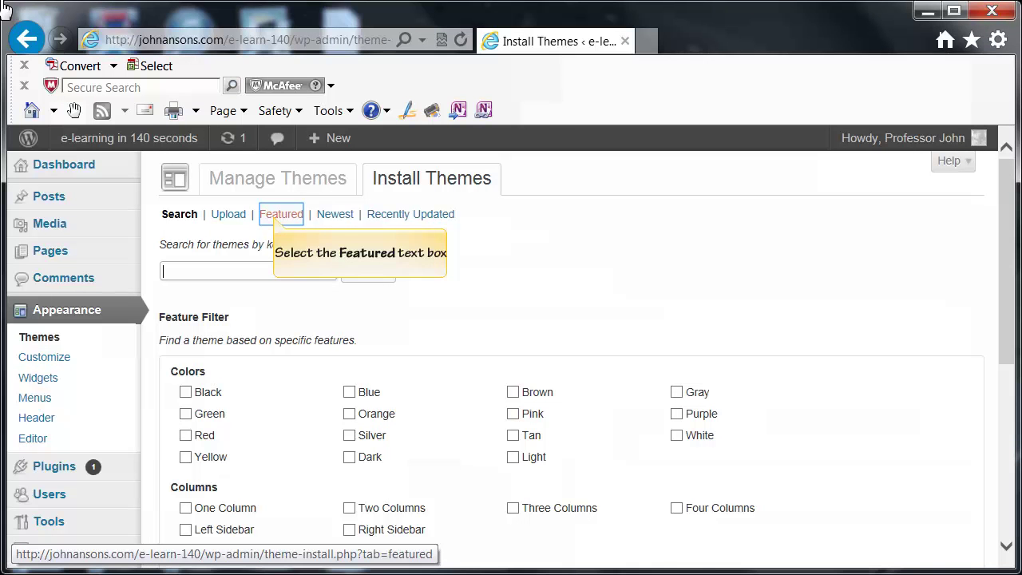
pyautogui.click(276, 222)
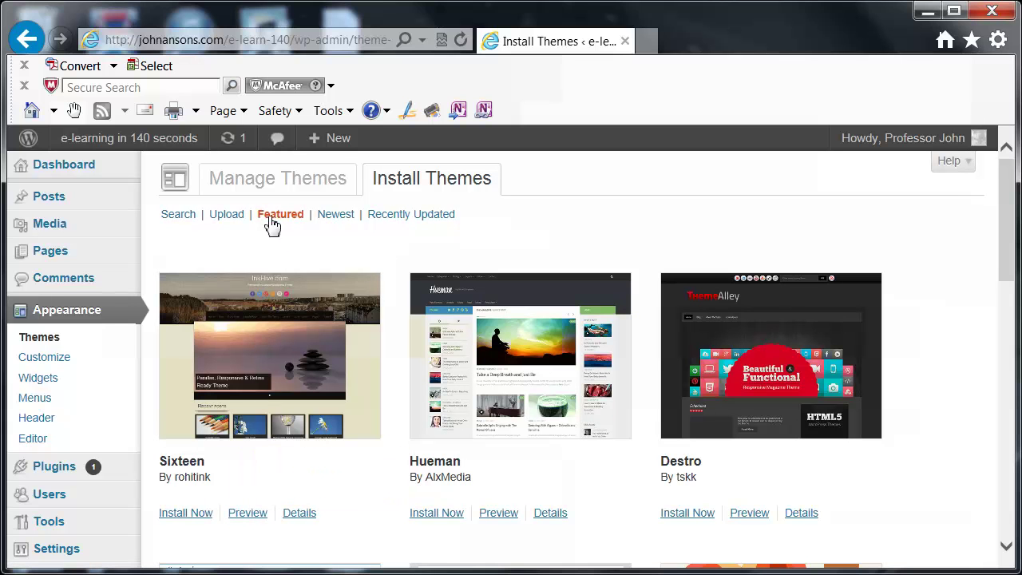
pyautogui.click(248, 513)
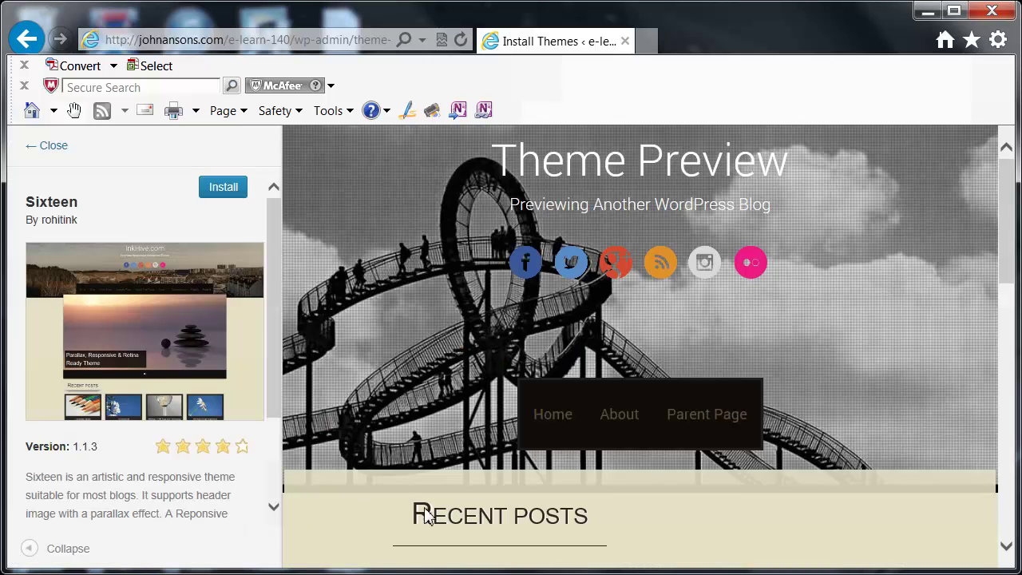
# Install and activate the Sixteen 1.1.3 theme, then view the live site with its rollercoaster header
pyautogui.moveTo(999, 269)
pyautogui.mouseDown()
pyautogui.moveTo(1009, 524)
pyautogui.moveTo(1011, 253)
pyautogui.mouseUp()
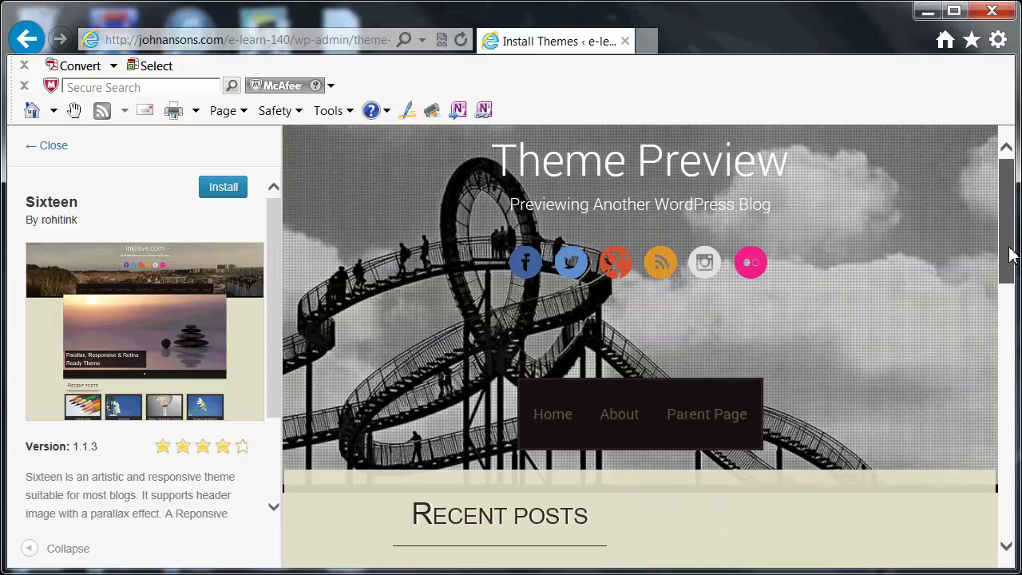
pyautogui.click(227, 195)
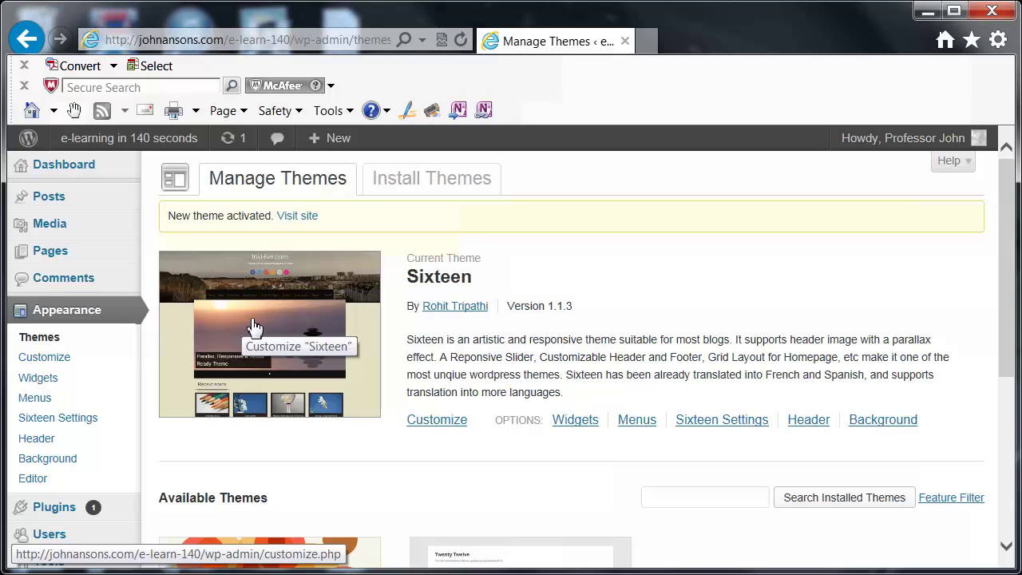
pyautogui.click(298, 218)
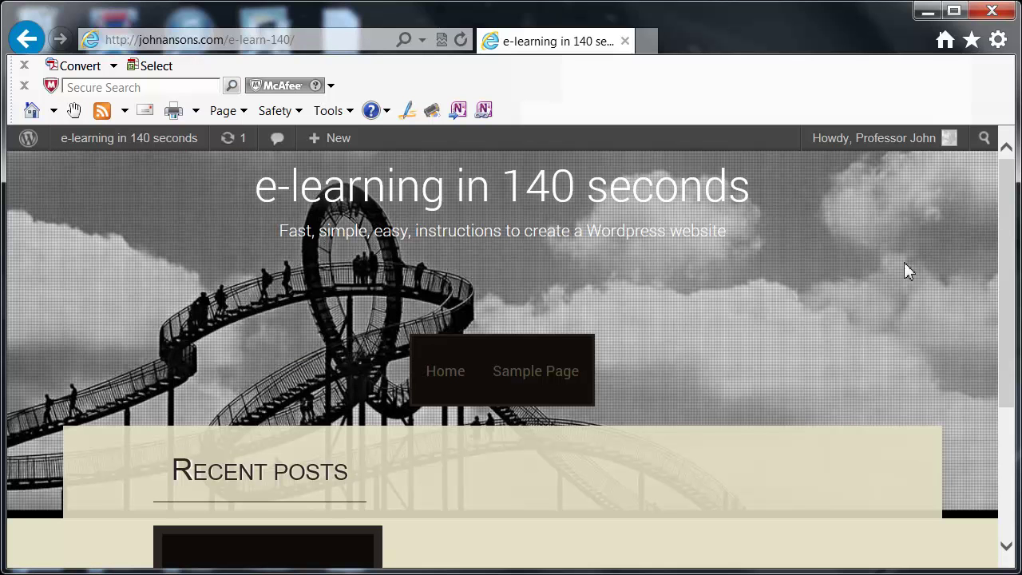
# Look over the new front page, return to Manage Themes, and open the Custom Header page
pyautogui.moveTo(1007, 341); pyautogui.dragTo(1004, 315)
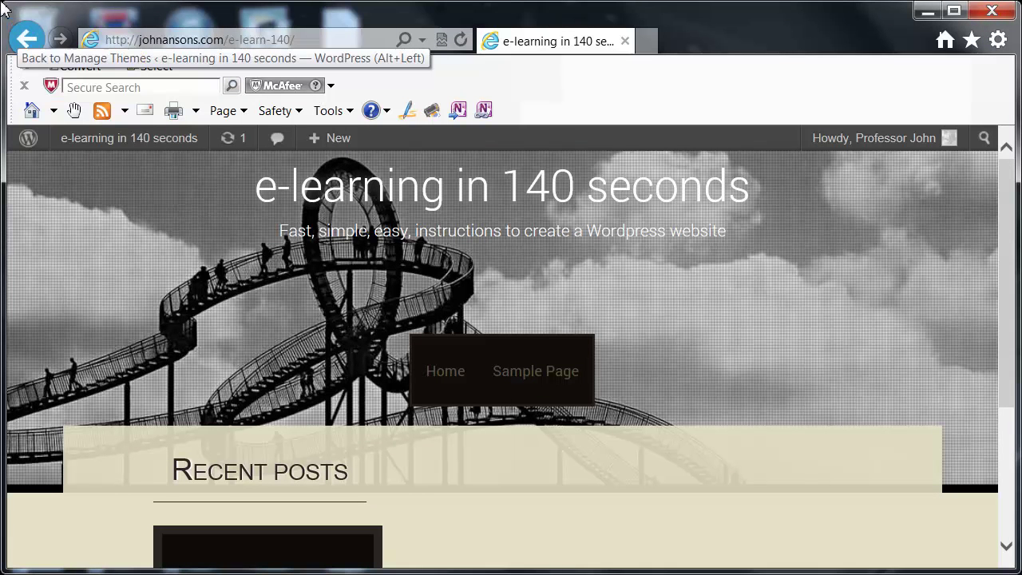
pyautogui.click(25, 40)
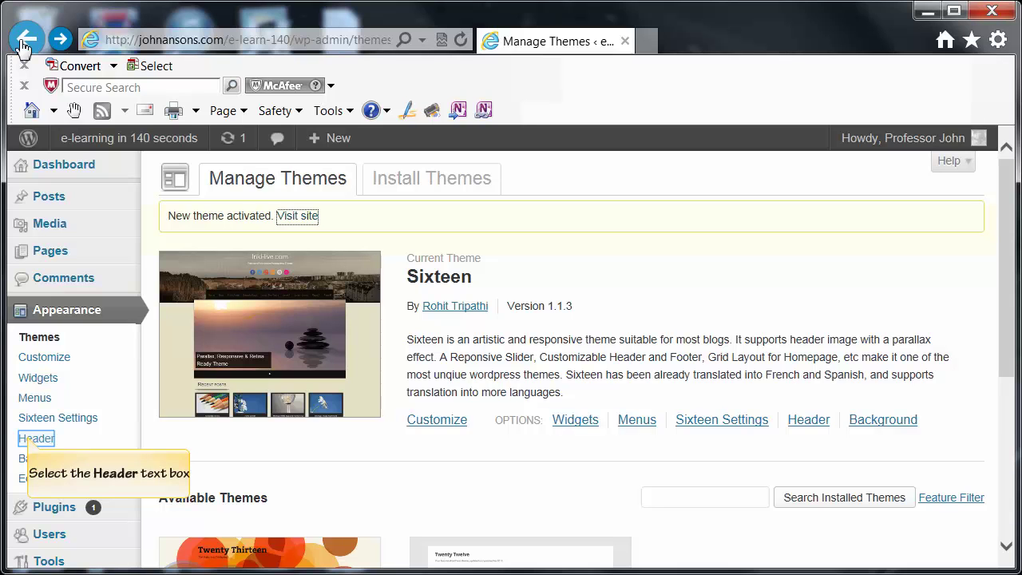
pyautogui.click(30, 438)
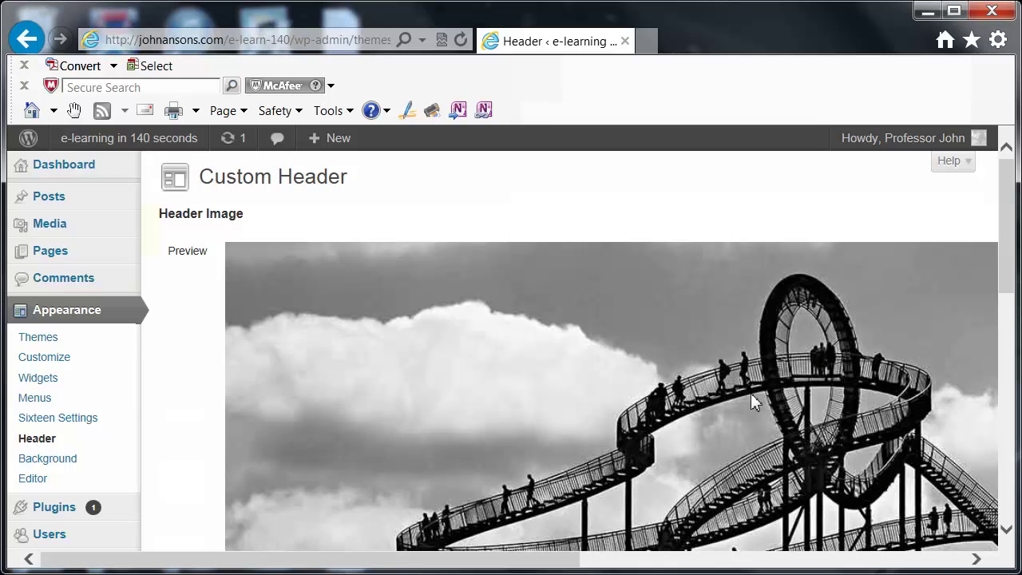
# Review the rollercoaster header and the background settings, then bring up the installed plugins list
pyautogui.moveTo(1008, 272); pyautogui.dragTo(1008, 411)
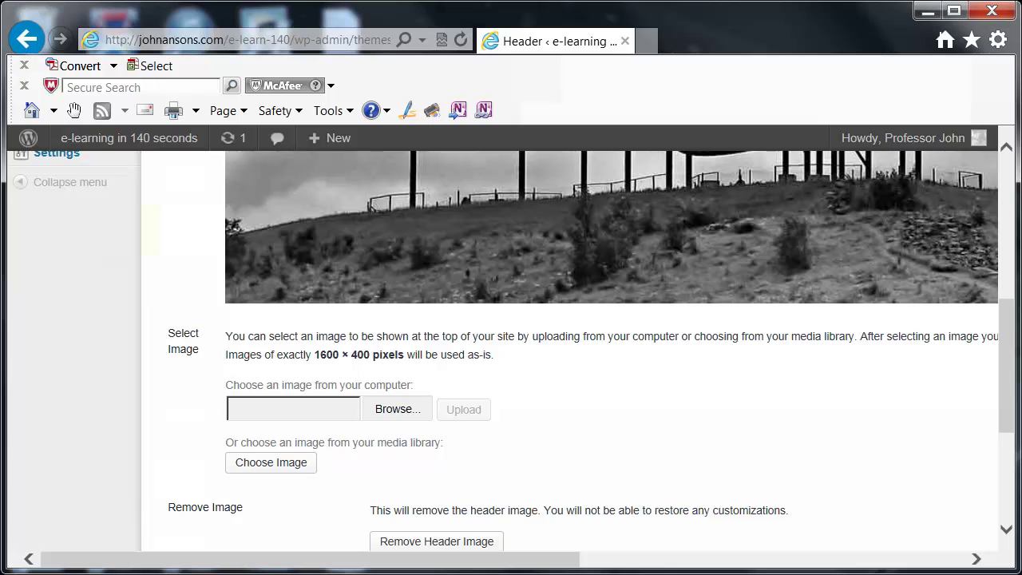
pyautogui.scroll(6, 583, 350)
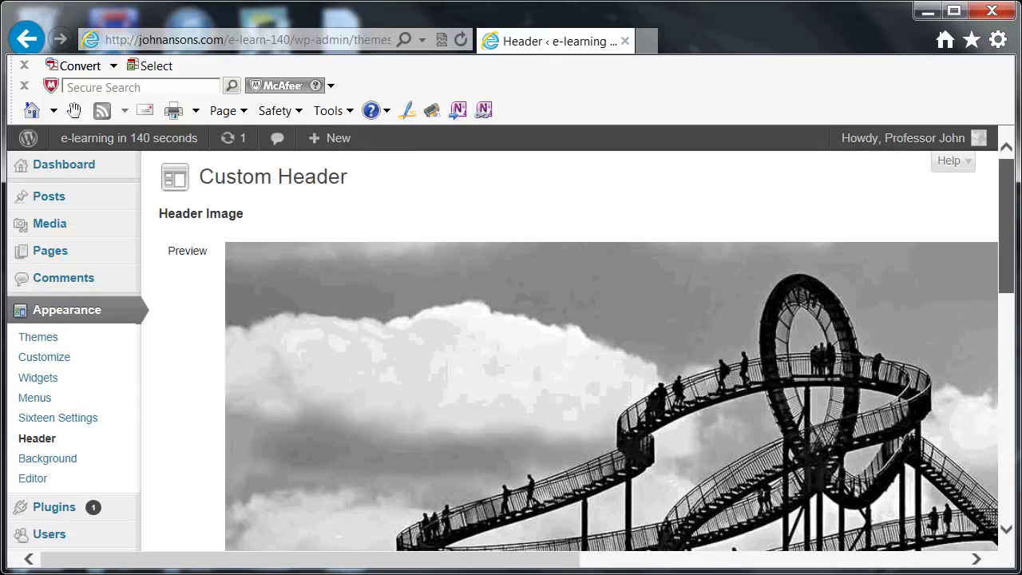
pyautogui.click(62, 466)
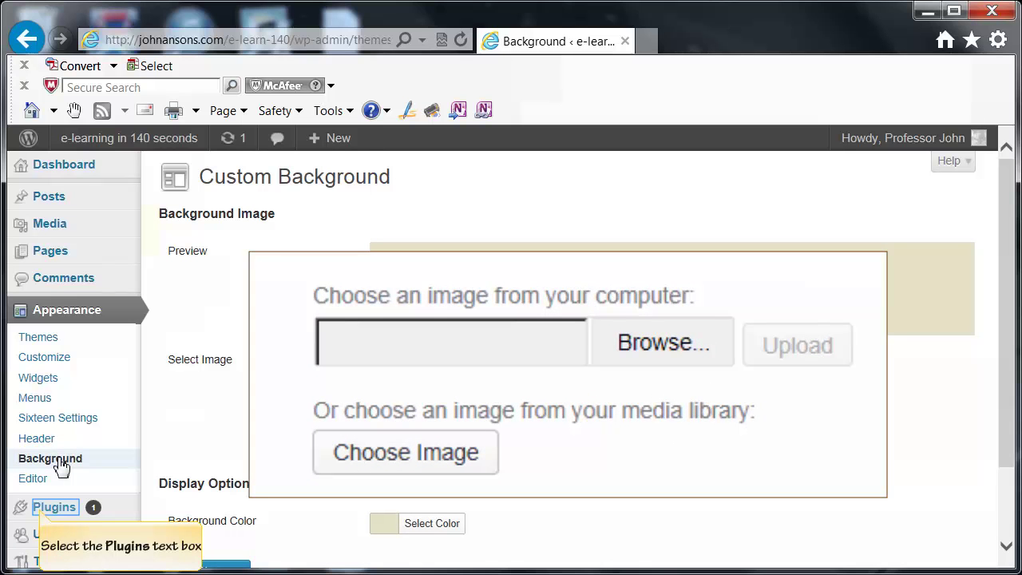
pyautogui.click(44, 516)
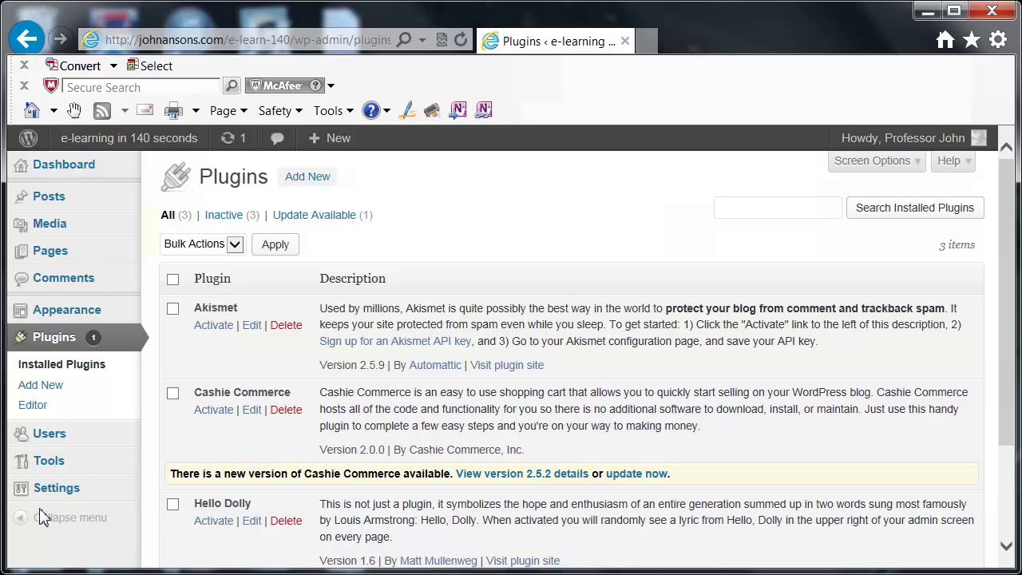
# Look through the Akismet, Cashie Commerce and Hello Dolly plugins, then open the Users list
pyautogui.moveTo(1009, 290); pyautogui.dragTo(1006, 260)
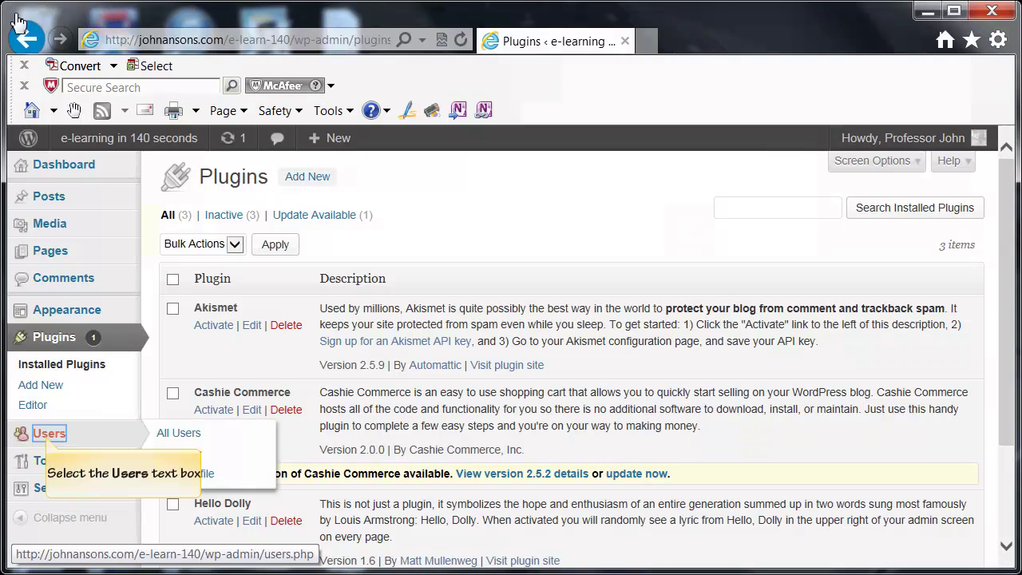
pyautogui.click(41, 433)
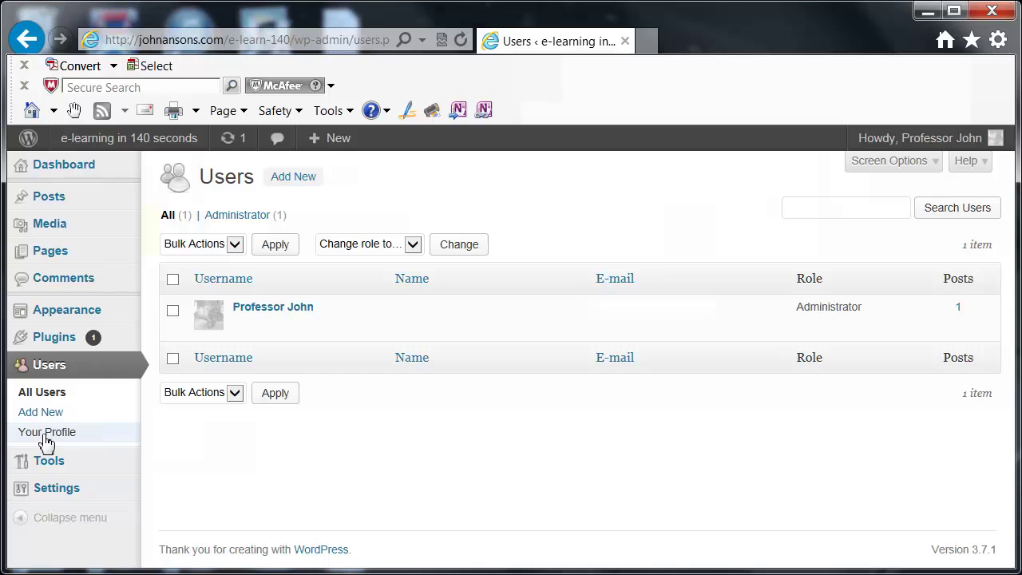
# Open the admin account's Profile page with its personal options, contact info and password fields
pyautogui.click(45, 432)
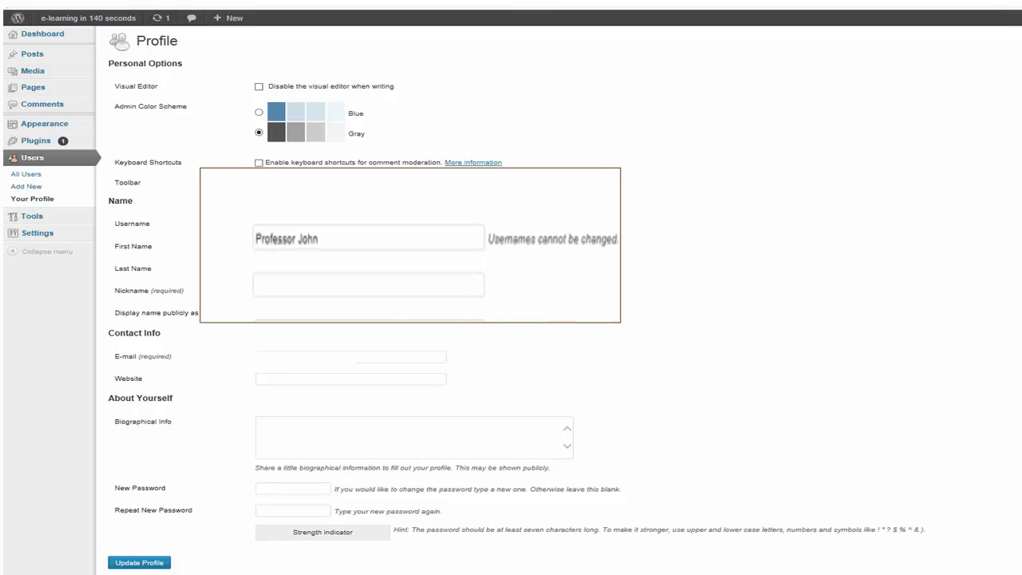